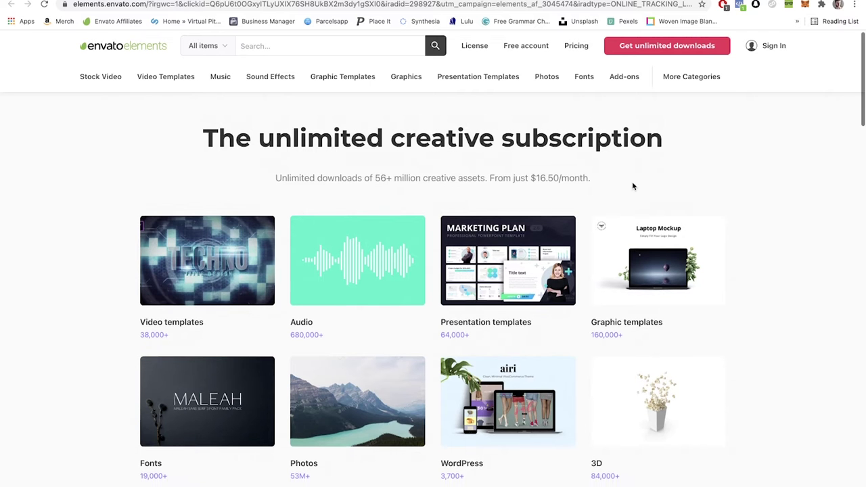
Step: Scroll the Envato Elements home page down to the Plans and pricing section
scroll(633, 182, down, 3)
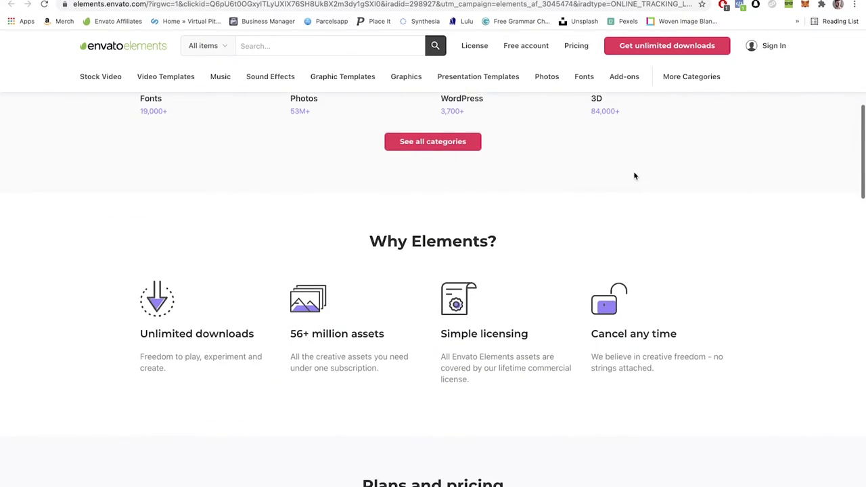
scroll(634, 176, down, 3)
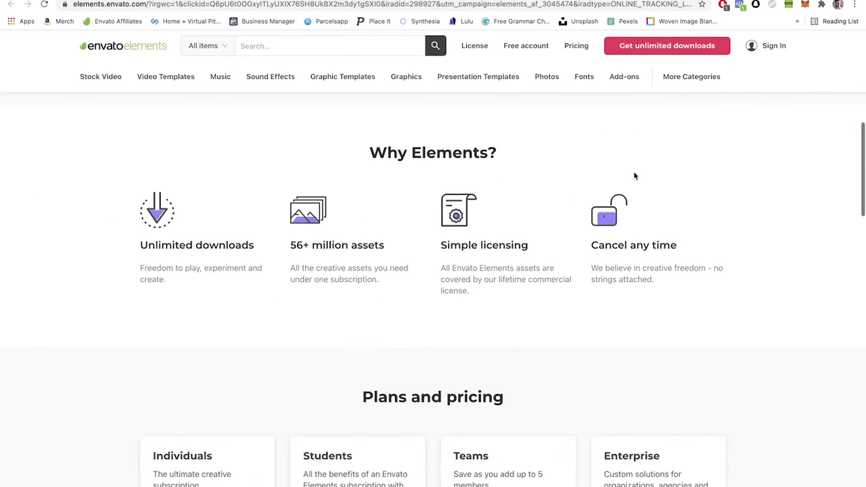
scroll(635, 176, down, 5)
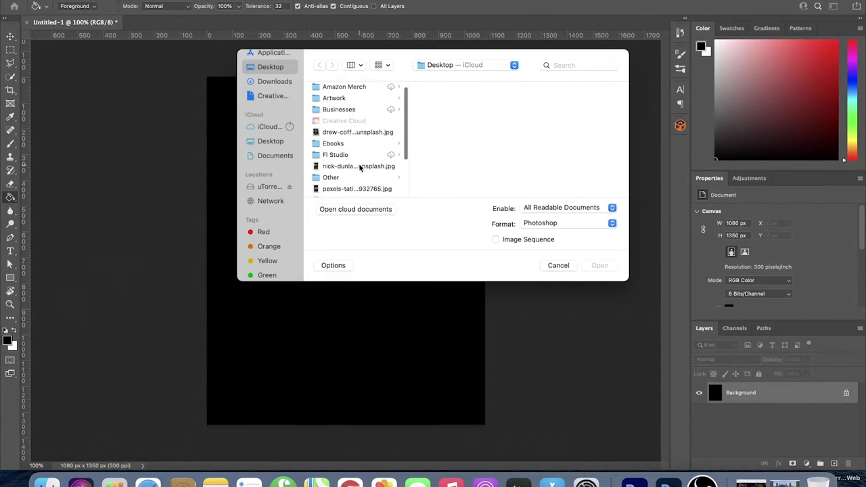
Step: Place the cabin window photo on the canvas, commit it, and nudge it slightly down
double_click(361, 168)
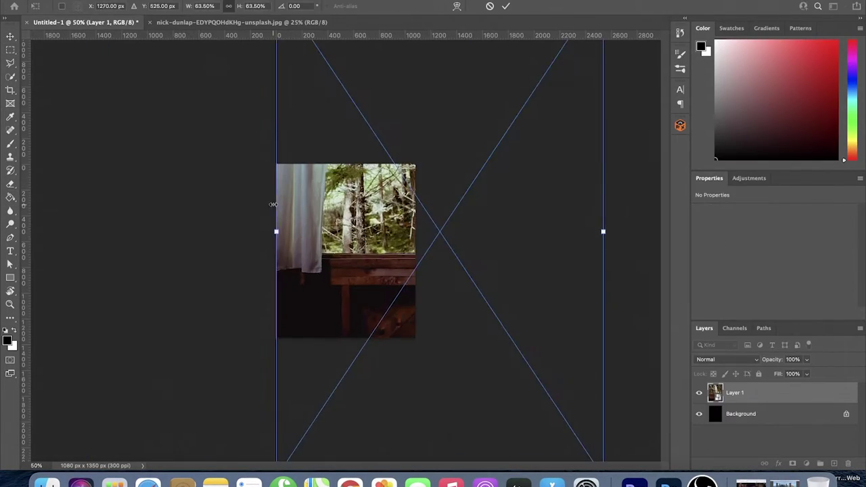
key(Return)
key(ctrl+1)
drag(385, 189, 384, 193)
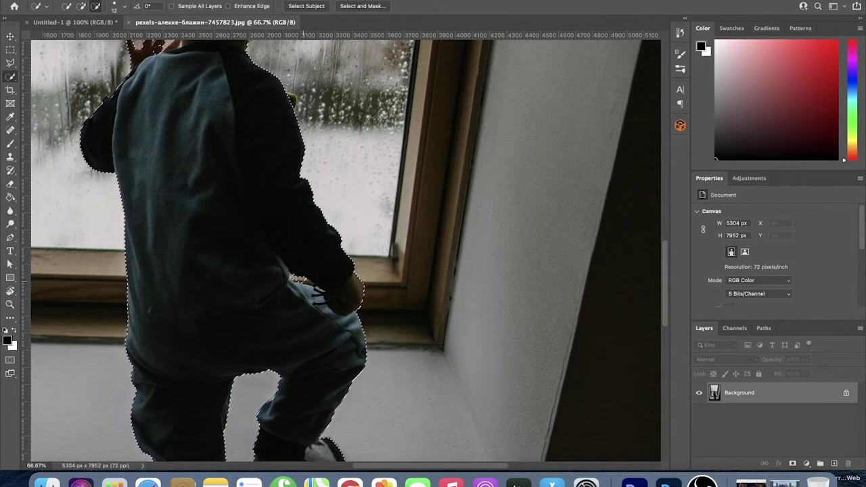
Step: Inspect the child's arm and hand, then refine the child selection's edges in Select and Mask
key(ctrl+plus)
key(ctrl+plus)
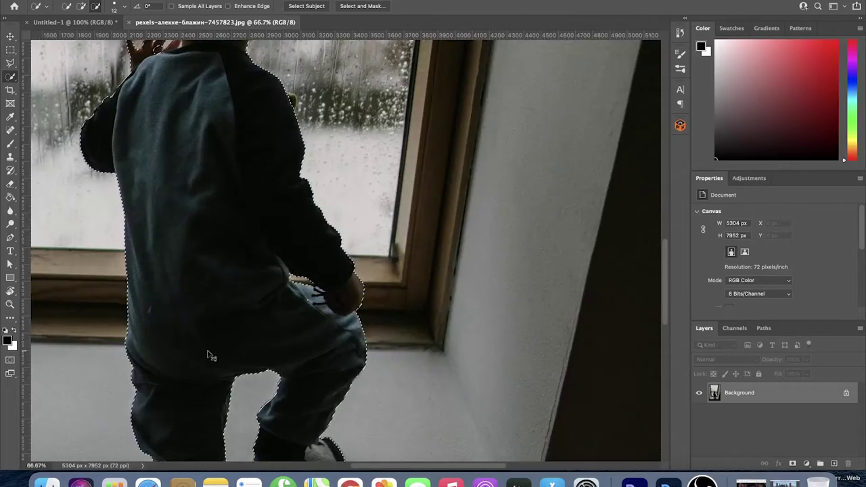
drag(230, 400, 273, 251)
key(ctrl+0)
key(ctrl+alt+r)
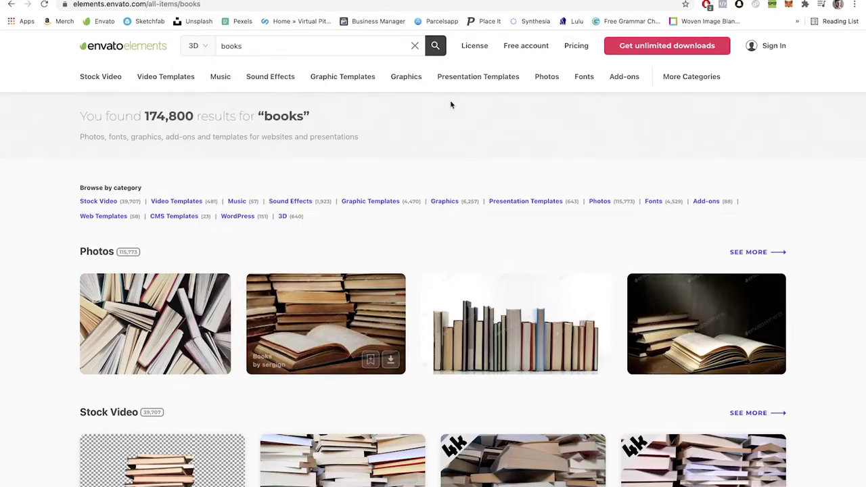
Step: Browse the Envato Elements book results and open a stacked textbooks 3D model page
scroll(200, 293, down, 5)
scroll(201, 292, down, 5)
right_click(200, 293)
scroll(243, 348, down, 10)
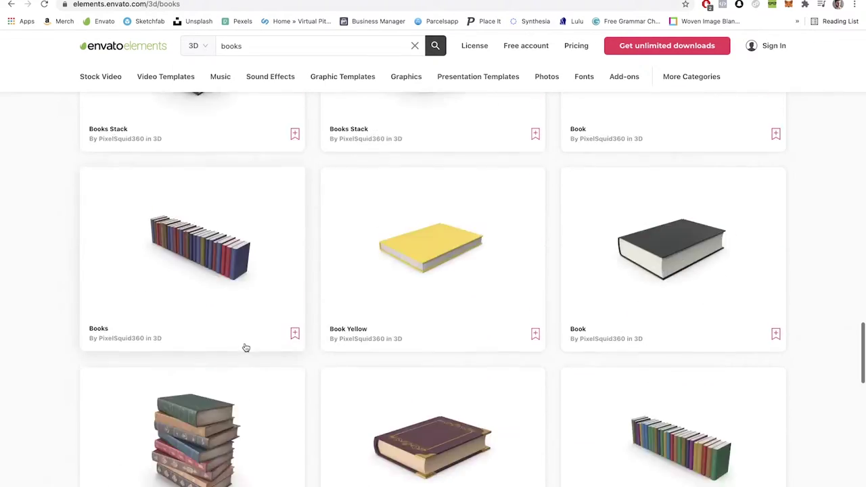
scroll(244, 348, down, 10)
click(638, 165)
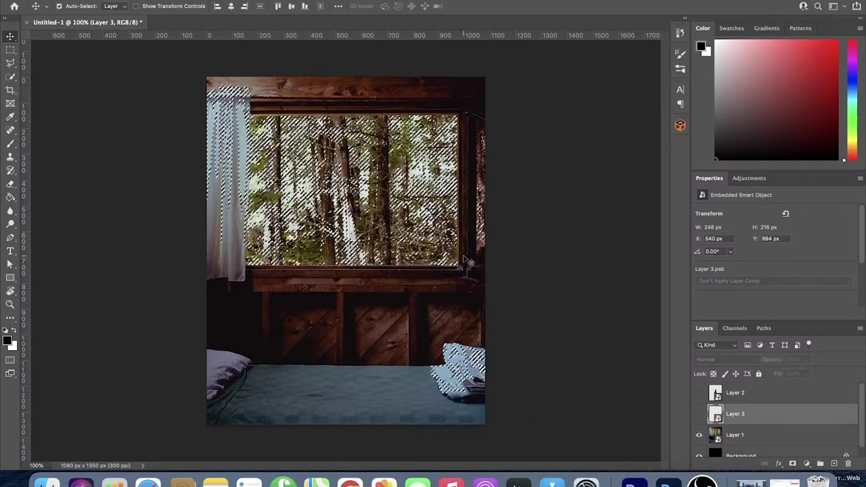
Step: Marquee-select the cabin photo's window area and apply a Zoom radial blur at amount 100, Best quality
click(10, 49)
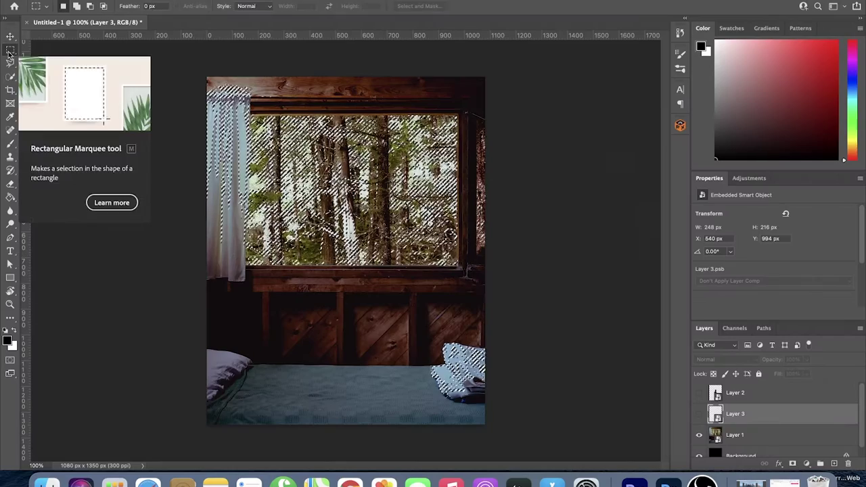
drag(196, 271, 514, 433)
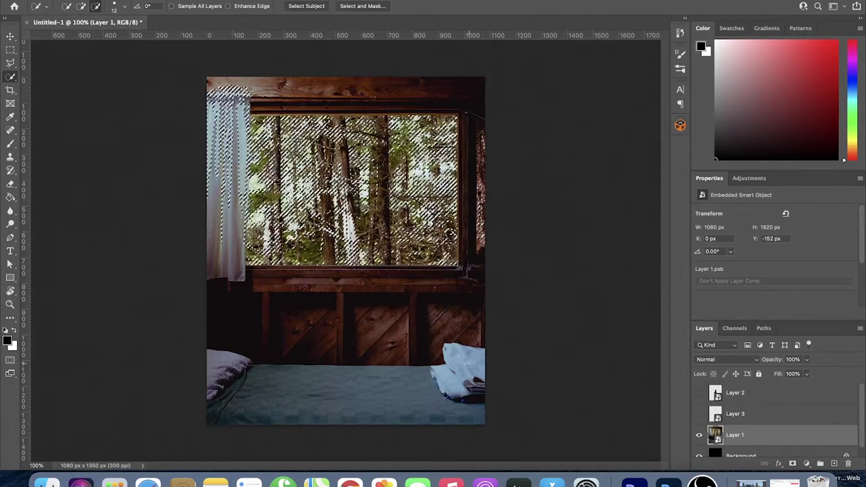
click(271, 1)
click(514, 187)
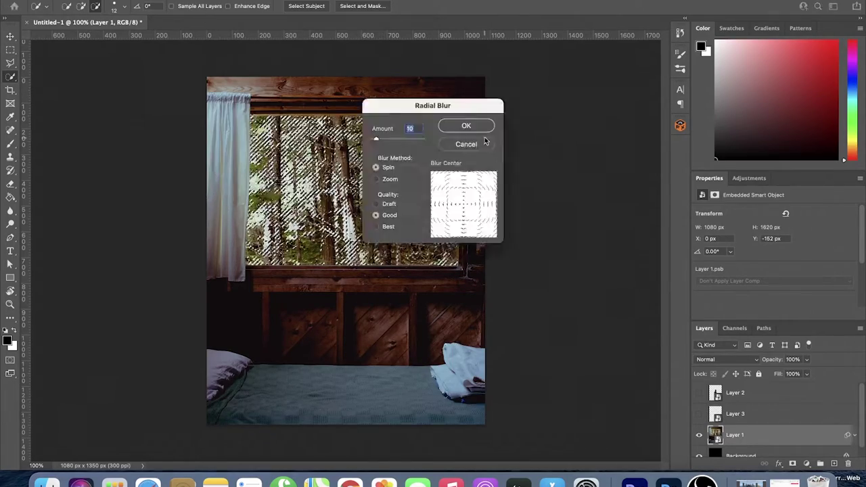
click(587, 164)
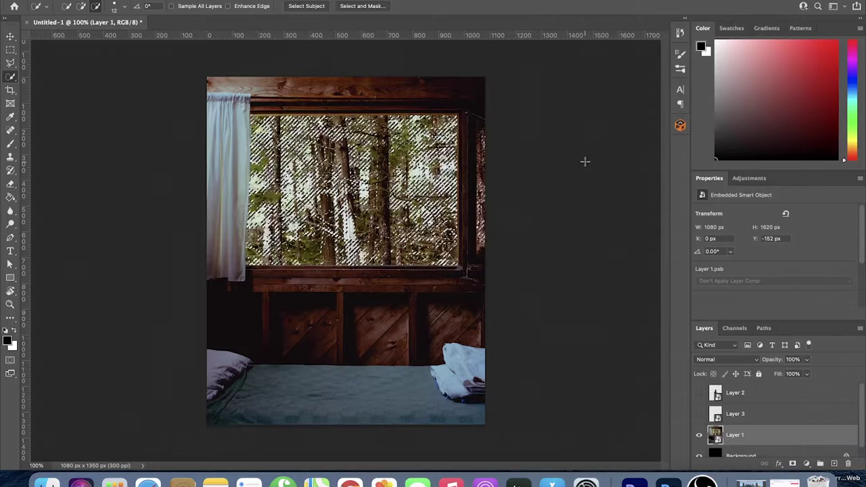
click(254, 2)
mouse_move(244, 112)
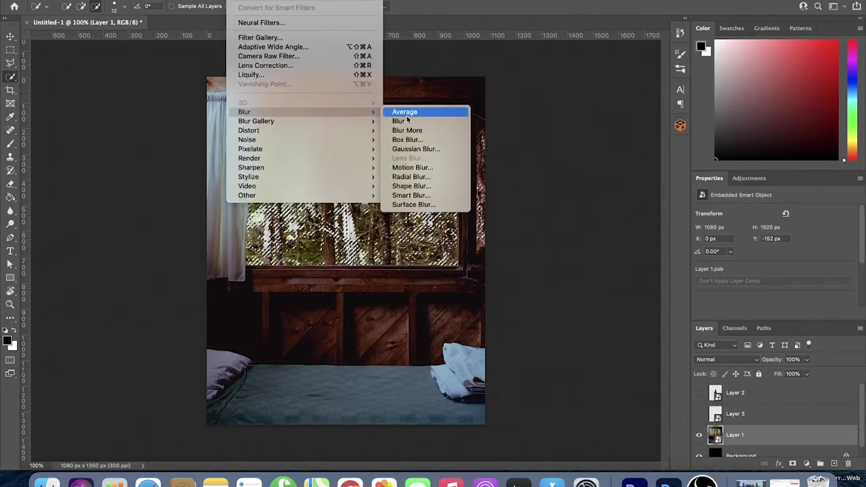
click(407, 186)
click(584, 143)
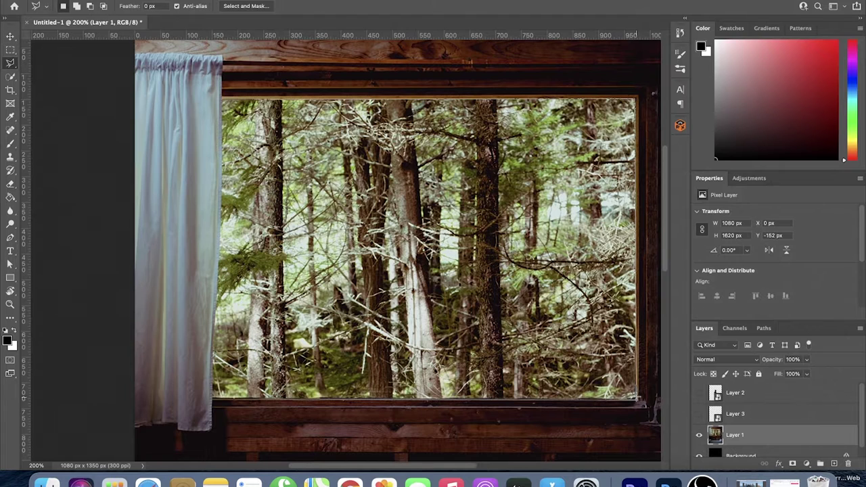
Step: Zoom in and pan up to the window's top wooden beam
scroll(222, 393, up, 1)
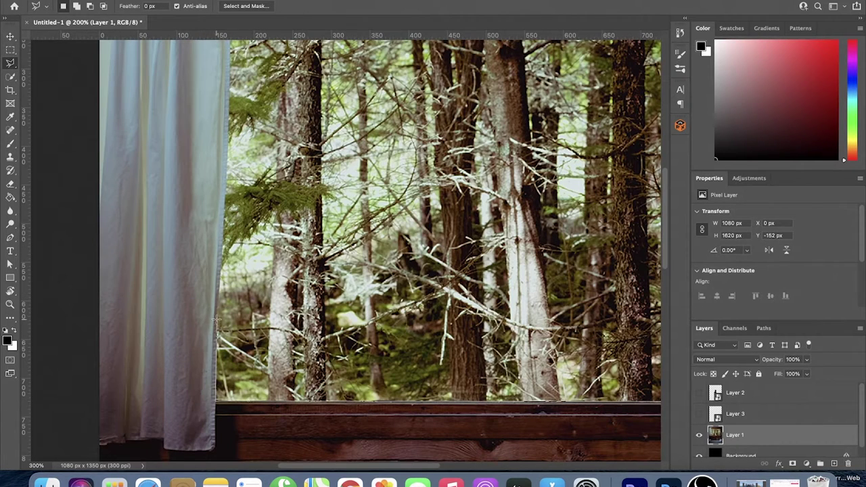
drag(228, 130, 225, 249)
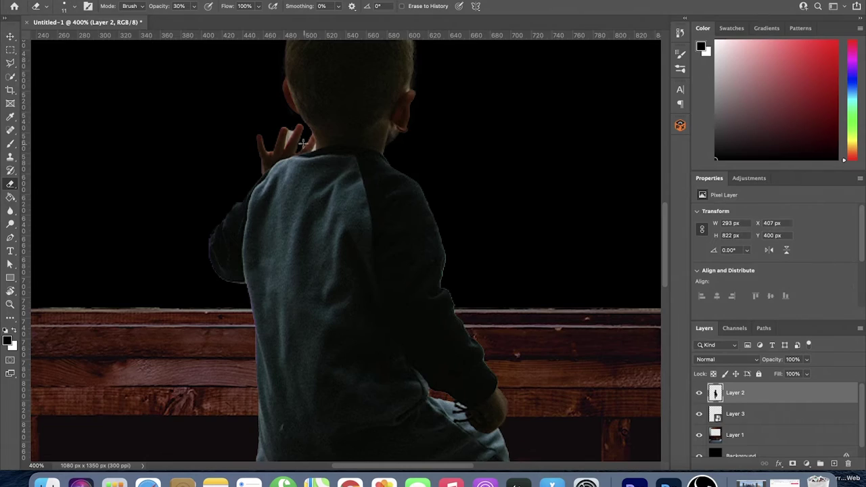
Step: Zoom in and out around the child's raised fingers to clean the fringe pixels
scroll(303, 143, up, 5)
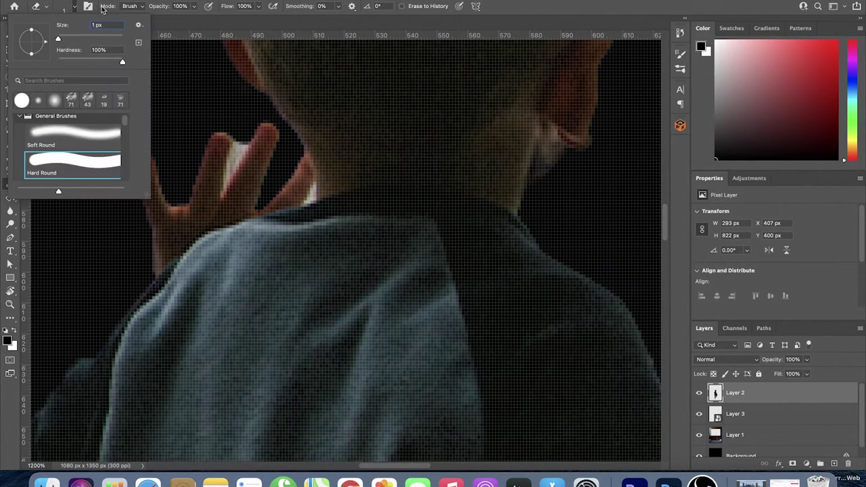
scroll(237, 145, up, 5)
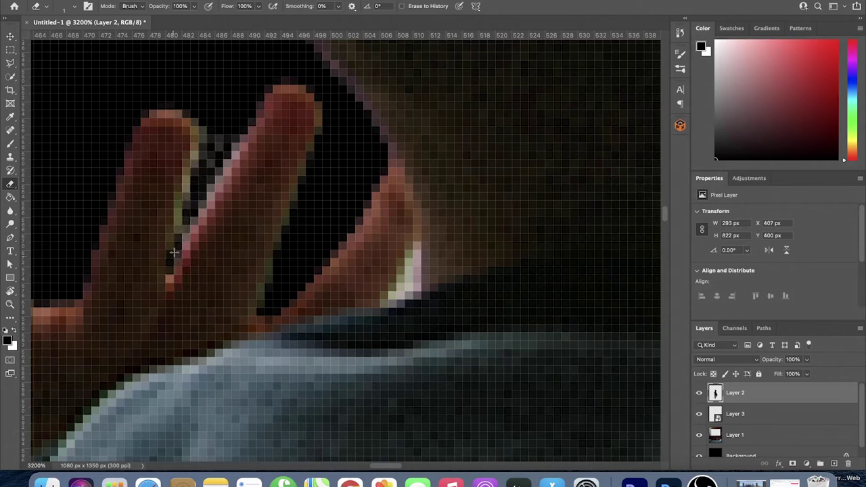
scroll(413, 258, down, 3)
scroll(414, 258, down, 2)
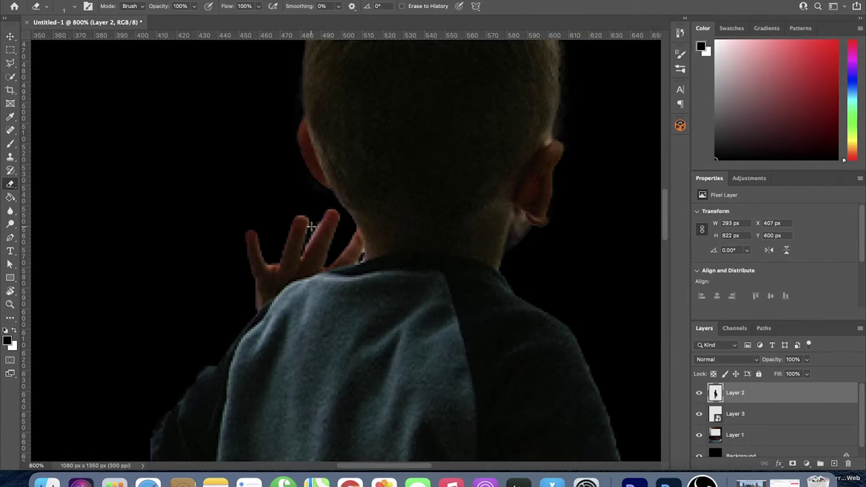
scroll(380, 254, up, 3)
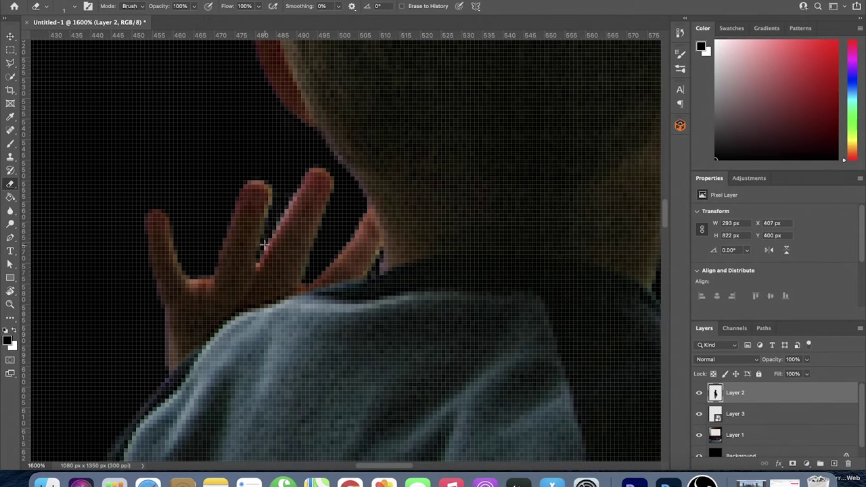
scroll(264, 244, down, 5)
Step: Fill the black Background layer with white using the default colours
click(741, 446)
key(g)
click(352, 176)
click(244, 0)
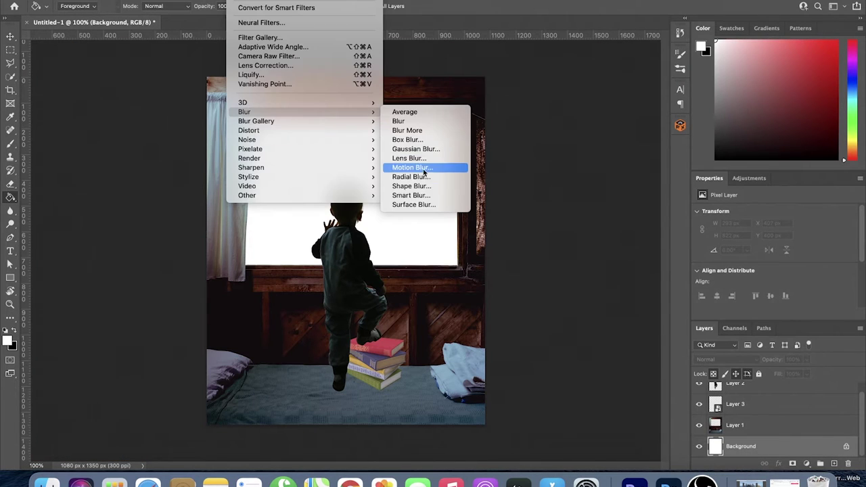
click(425, 173)
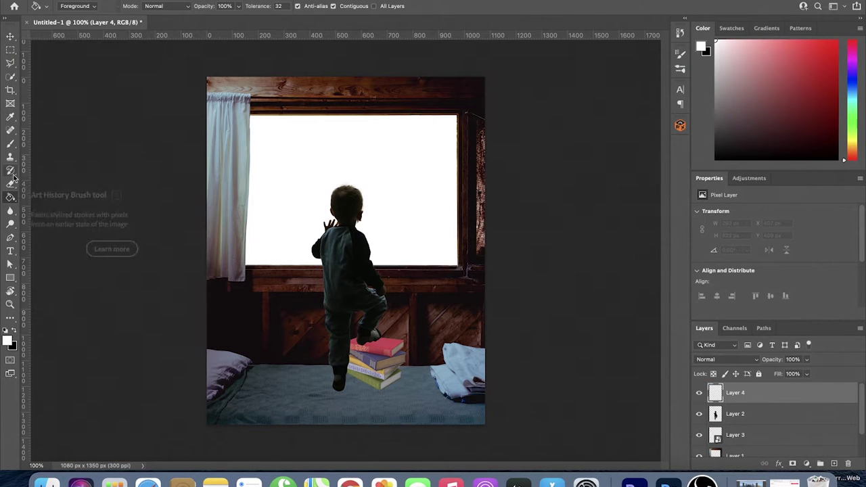
Step: Rotate the white Layer 4 over the window, send it behind the child, and radial-blur it
key(ctrl+t)
drag(345, 207, 367, 128)
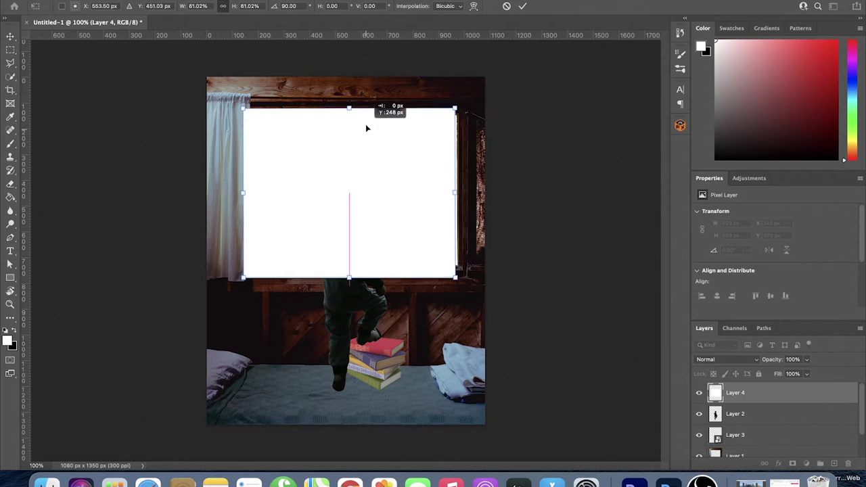
key(ctrl+bracketleft)
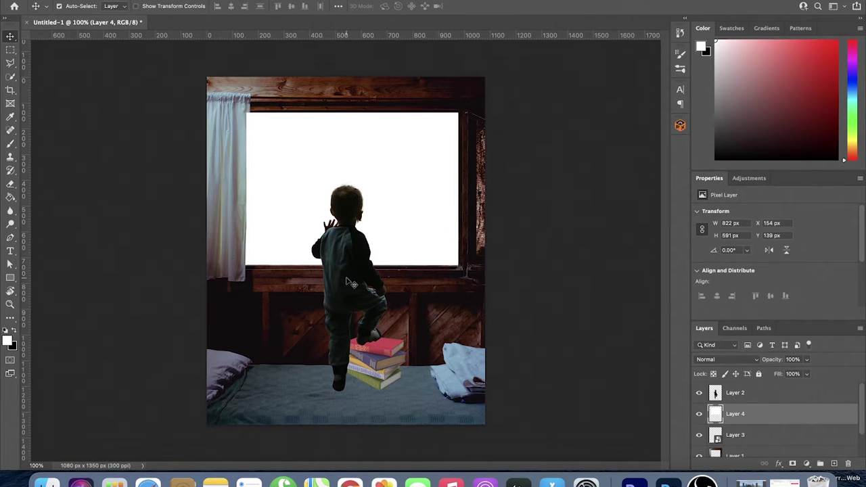
click(550, 174)
click(588, 144)
Step: Stretch the white panel down to the canvas bottom and choose a radial blur for it
key(ctrl+bracketright)
key(ctrl+t)
drag(352, 267, 352, 425)
key(Return)
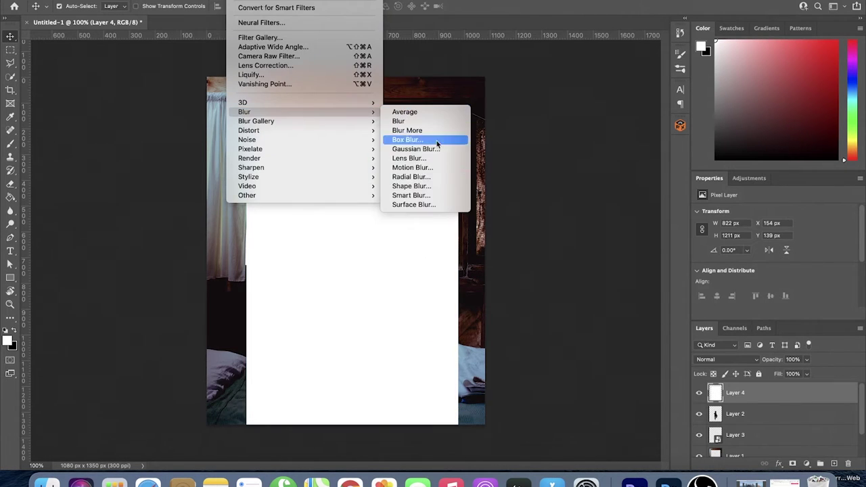
click(415, 168)
click(586, 143)
Step: Undo the stretch, move the panel layer below the child, radial-blur it, and change its blending
key(ctrl+z)
drag(778, 392, 795, 409)
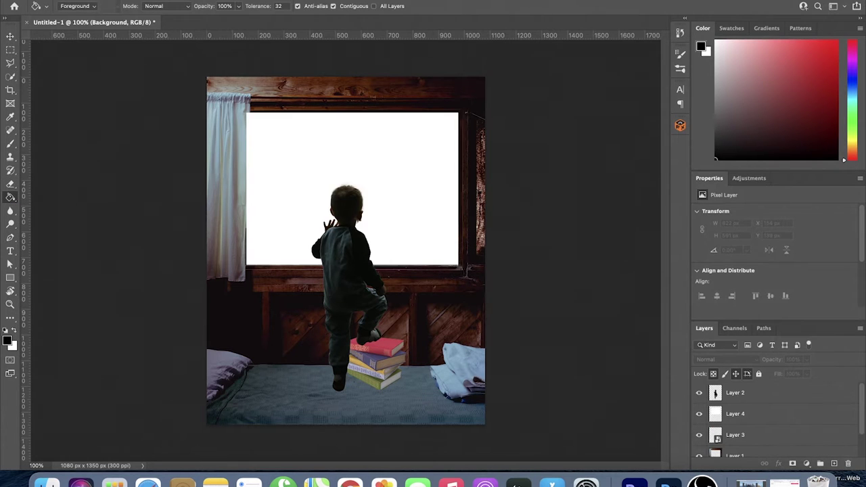
click(589, 144)
scroll(755, 418, down, 2)
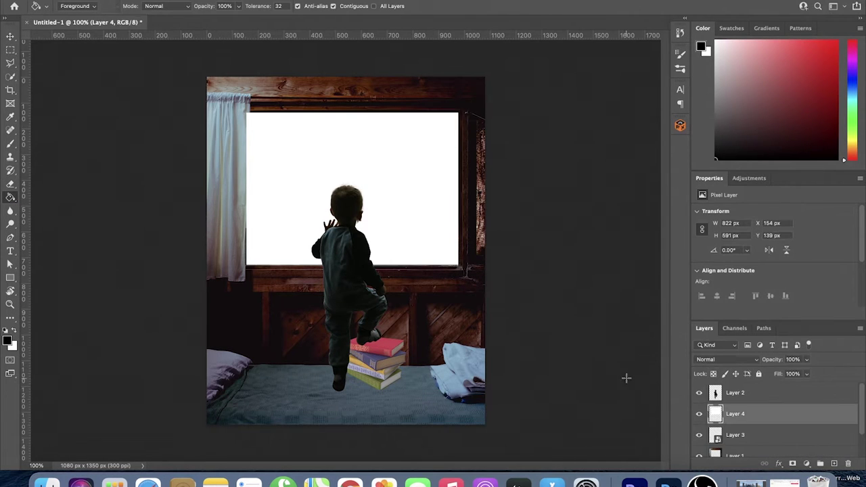
click(409, 169)
click(727, 359)
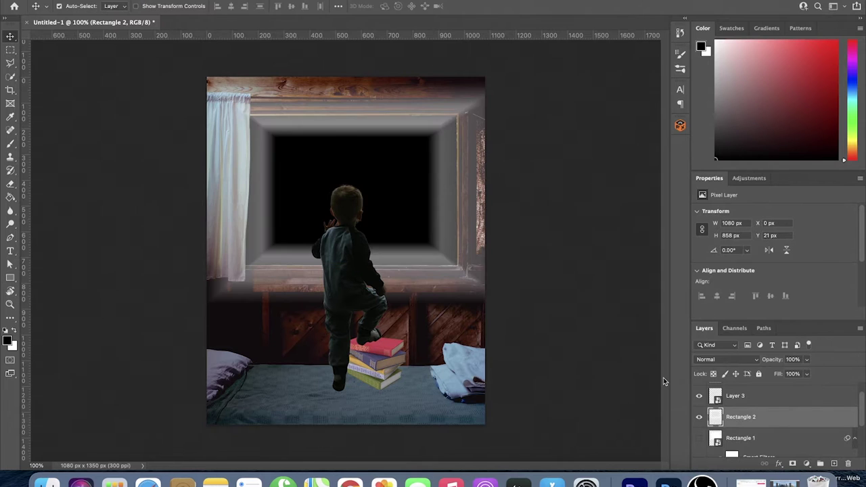
Step: Delete the Rectangle 1 layer and launch the web browser
click(848, 465)
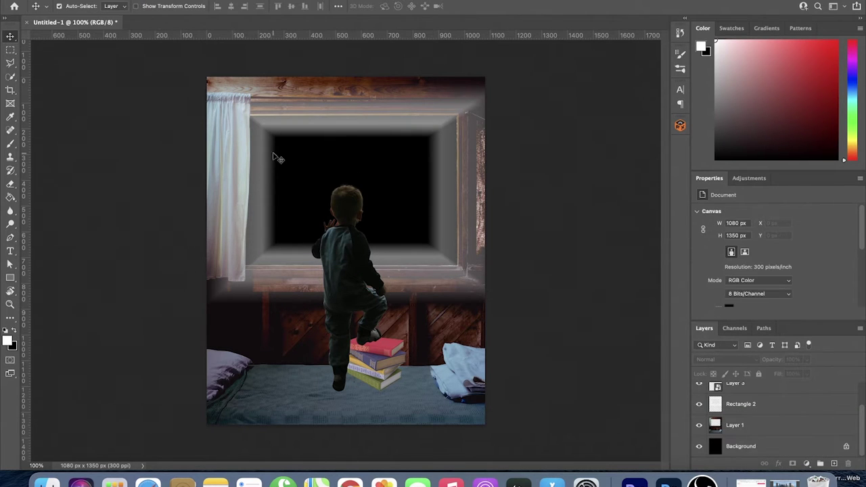
click(350, 482)
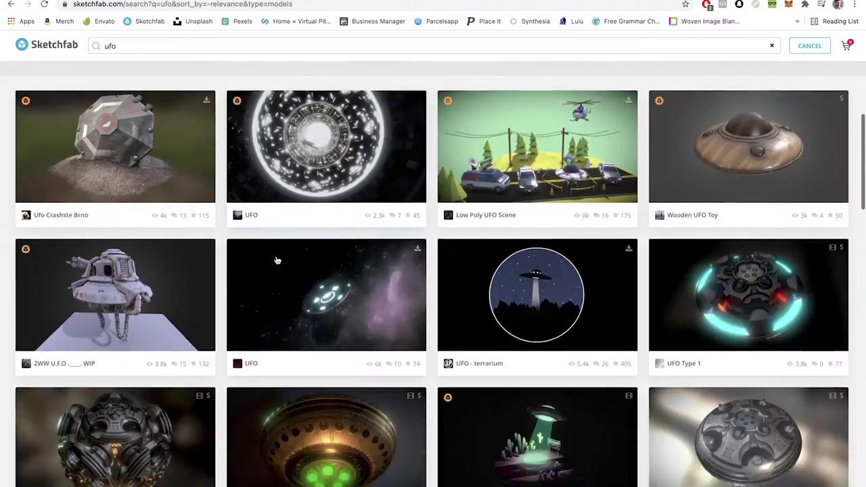
Step: Browse the Sketchfab UFO results, preview one model's page, and return to the results
scroll(277, 261, down, 10)
right_click(495, 285)
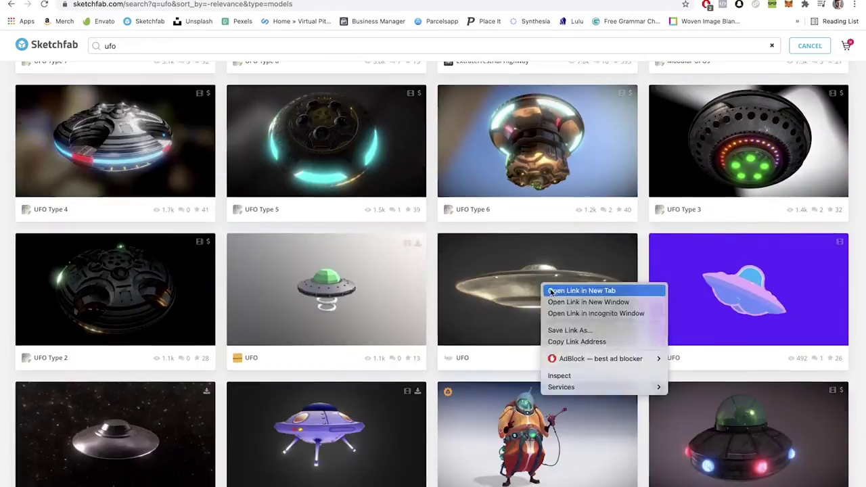
scroll(325, 271, down, 10)
click(326, 247)
key(alt+Left)
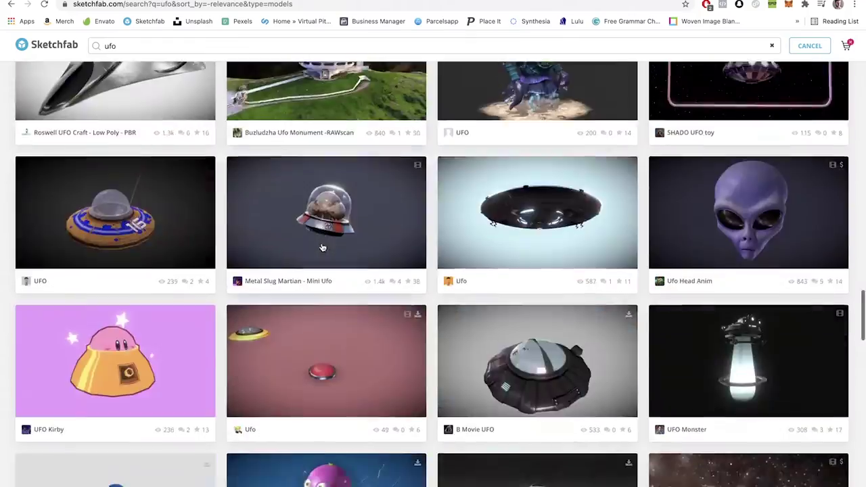
scroll(323, 247, down, 5)
scroll(322, 248, down, 5)
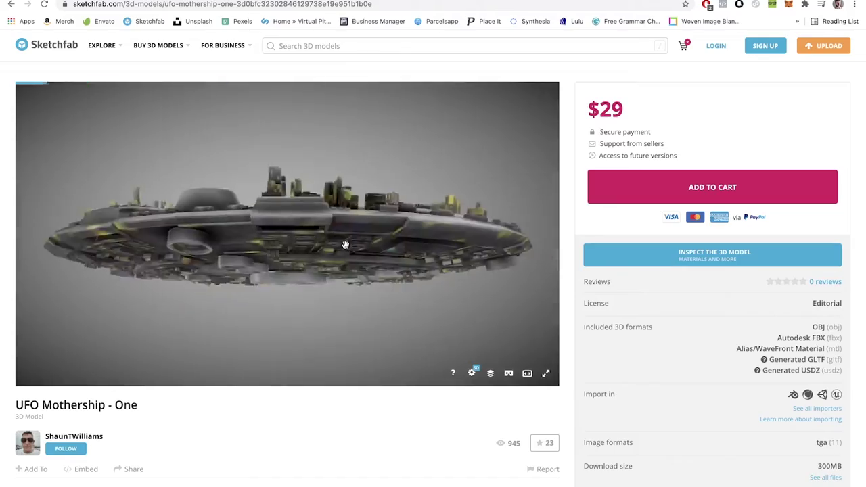
Step: Search Sketchfab for 'ufo', view the Retro UFO full screen, and orbit it to a tilted view
click(332, 45)
text(ufo)
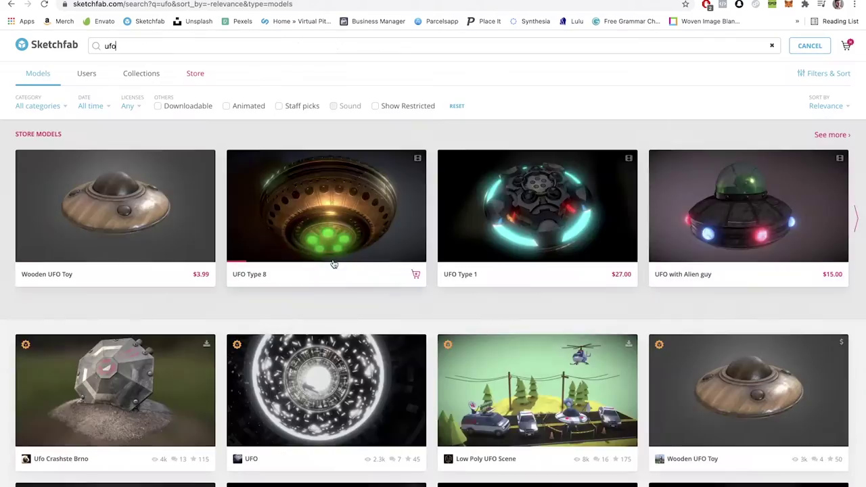
scroll(433, 271, down, 10)
scroll(641, 307, down, 2)
scroll(641, 307, down, 5)
scroll(686, 276, down, 5)
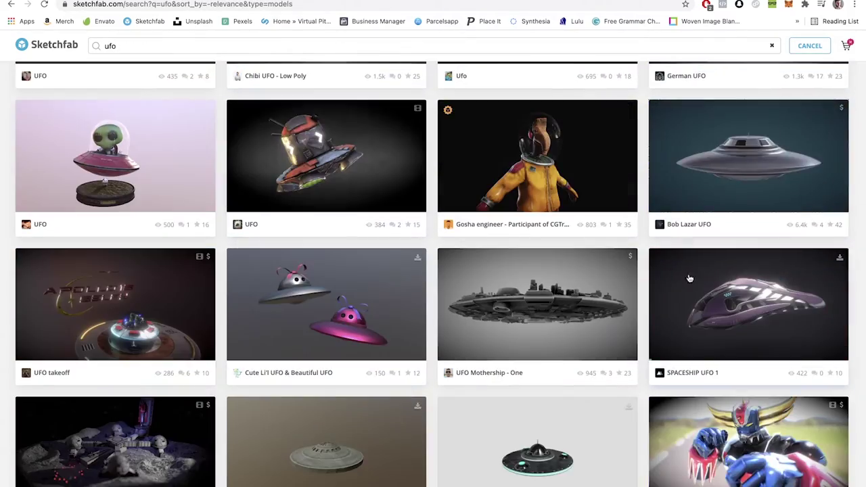
scroll(686, 276, down, 3)
scroll(549, 347, down, 5)
scroll(550, 347, down, 5)
scroll(551, 348, down, 5)
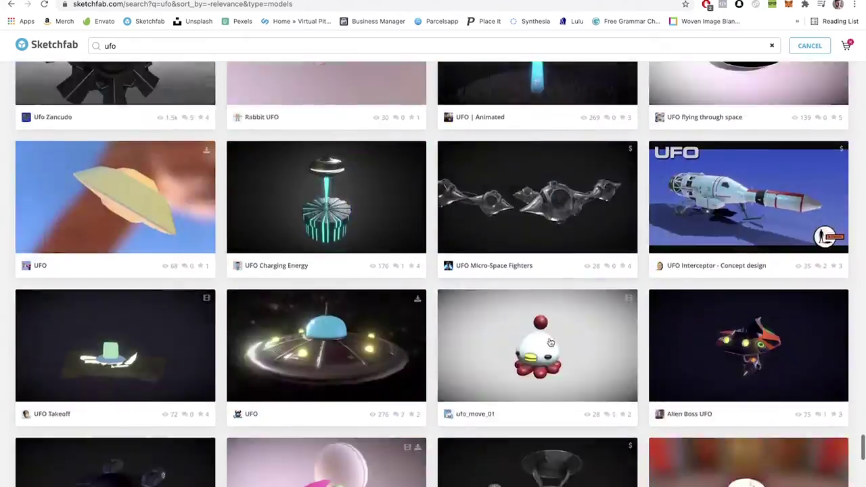
scroll(551, 342, down, 5)
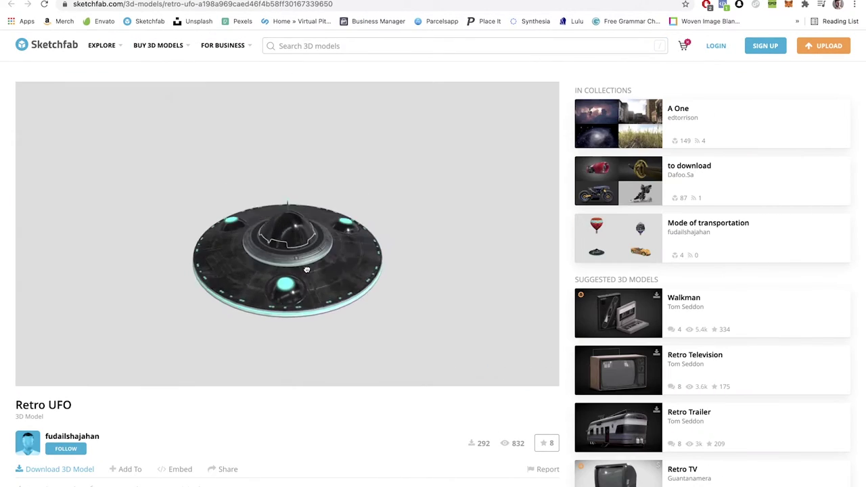
click(549, 373)
drag(549, 373, 480, 200)
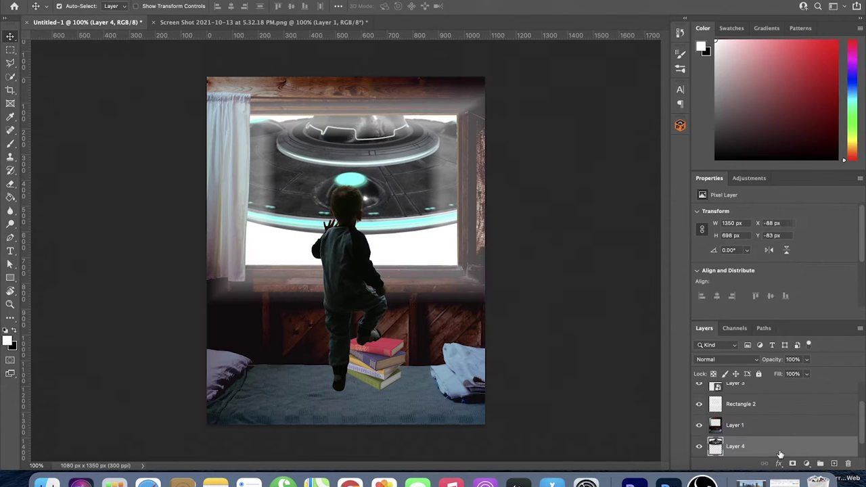
Step: Scale down the pasted Retro UFO with Free Transform
key(ctrl+t)
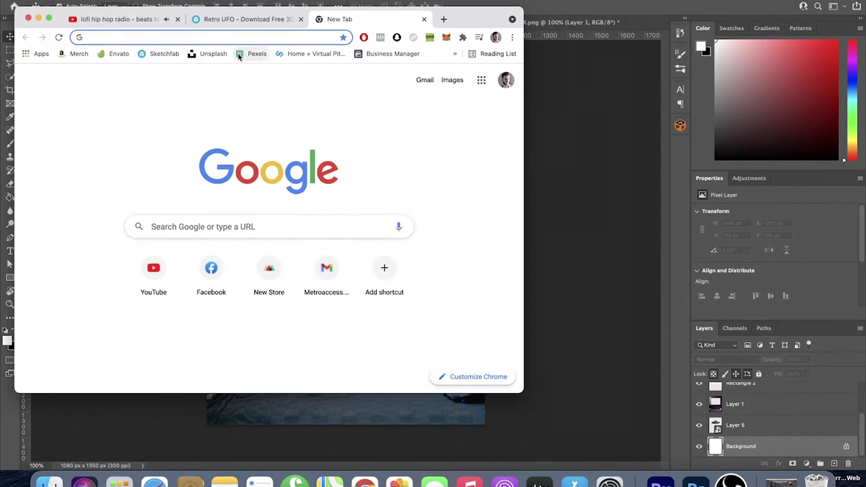
Step: Search Pexels for 'woods night' and open the Scenic View of Night Sky photo
click(239, 55)
text(woods night)
key(Return)
scroll(270, 239, down, 5)
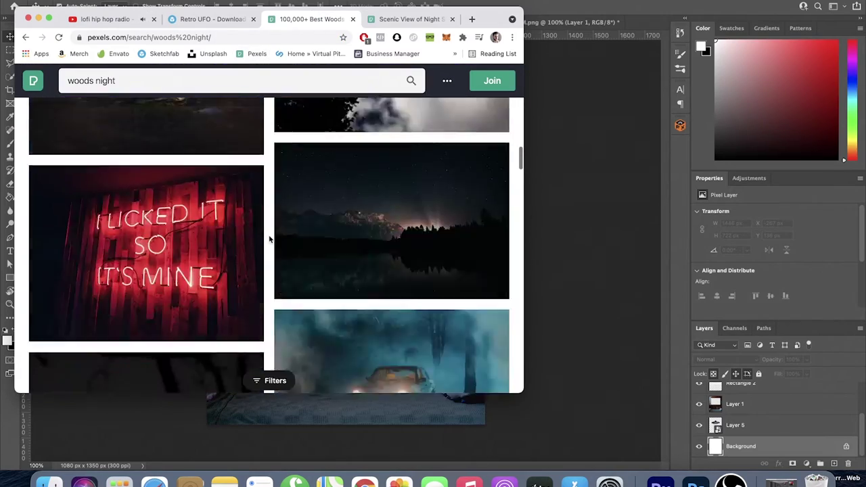
scroll(269, 239, down, 5)
scroll(180, 207, down, 5)
click(180, 207)
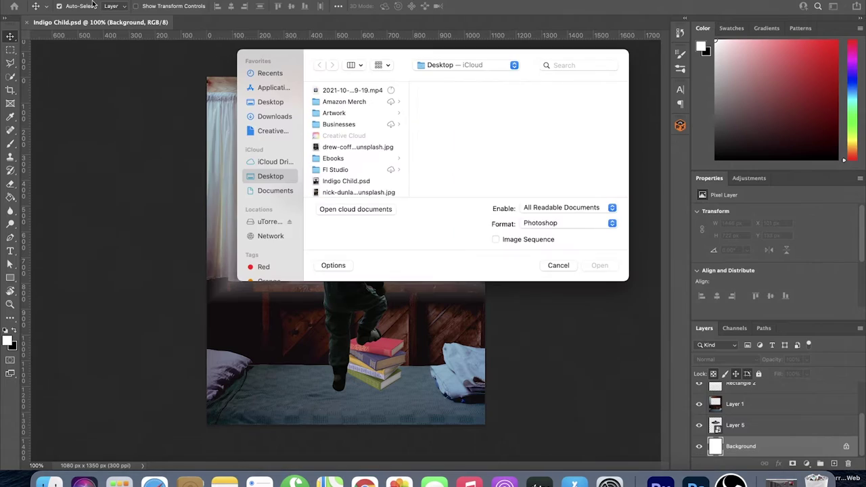
Step: Bring the night-sky photo in as Layer 6, scaled down to fill the window opening
double_click(353, 173)
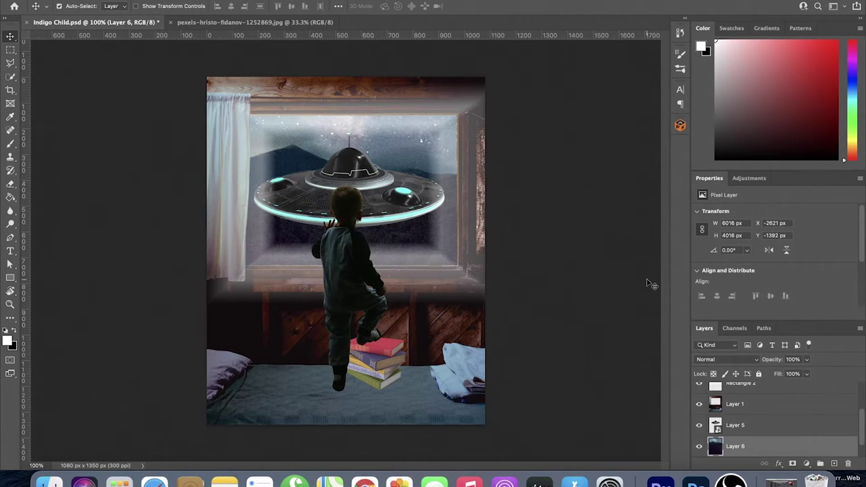
key(ctrl+t)
key(ctrl+minus)
key(ctrl+minus)
key(ctrl+minus)
drag(588, 408, 415, 246)
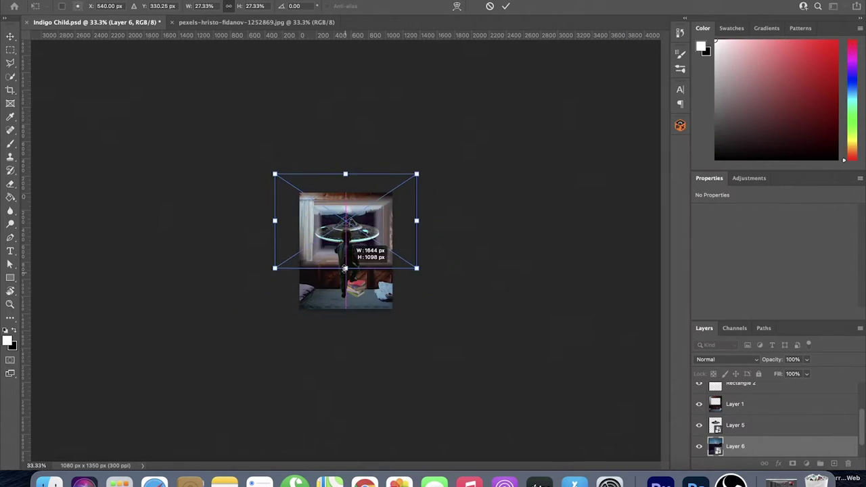
key(ctrl+1)
mouse_move(427, 160)
mouse_down()
mouse_move(431, 201)
mouse_move(418, 149)
mouse_move(404, 150)
mouse_up()
key(Return)
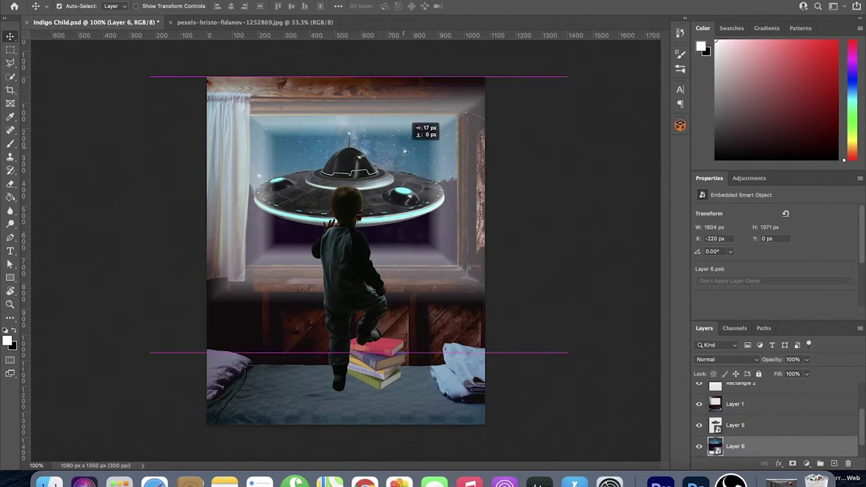
click(371, 184)
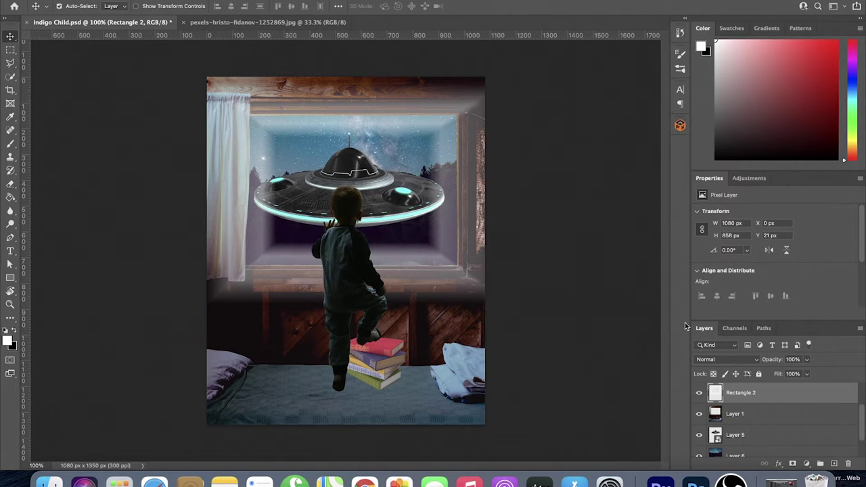
Step: Step the sky back in History, then scale the UFO up and reposition it in the window
click(680, 32)
click(531, 138)
click(379, 193)
key(ctrl+t)
drag(435, 131, 536, 96)
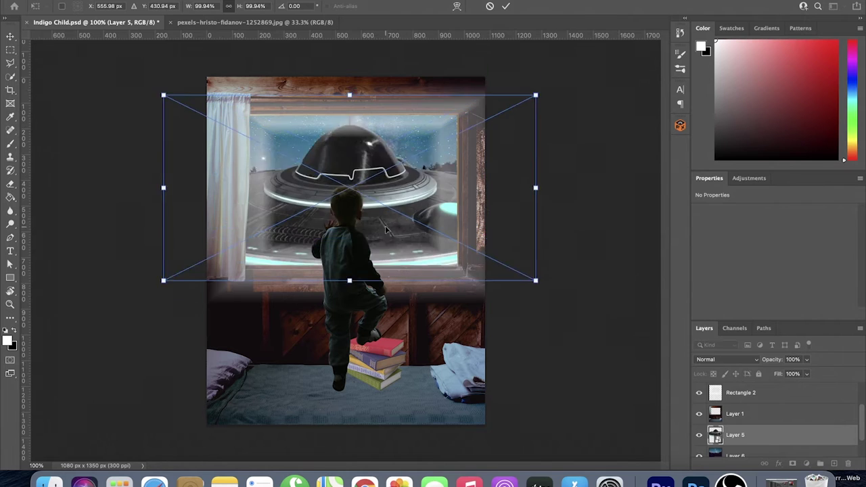
drag(386, 230, 386, 162)
drag(535, 213, 455, 224)
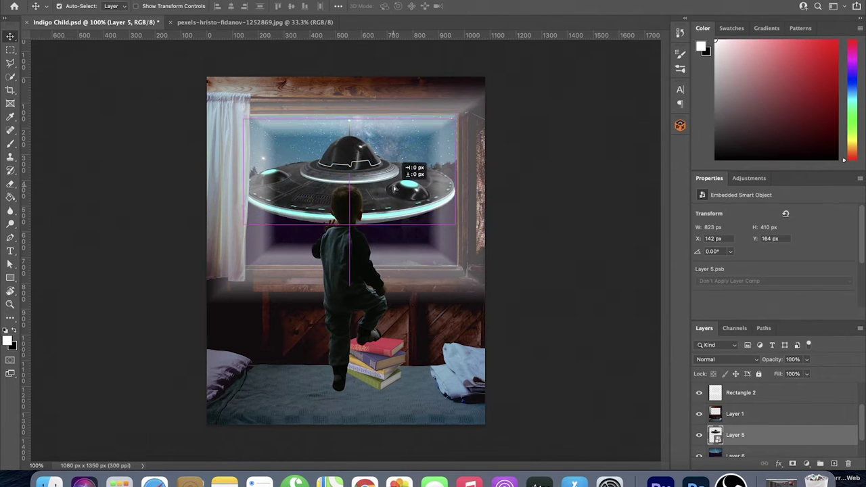
drag(394, 190, 394, 193)
Step: Revert via History, then enlarge the UFO from its top edge and nudge it slightly down
click(598, 51)
click(598, 75)
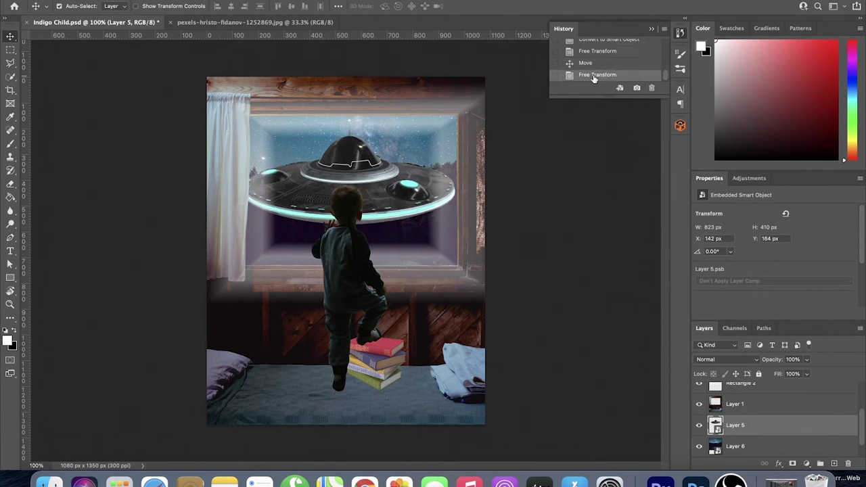
click(652, 28)
key(ctrl+t)
drag(349, 122, 352, 86)
drag(426, 105, 425, 111)
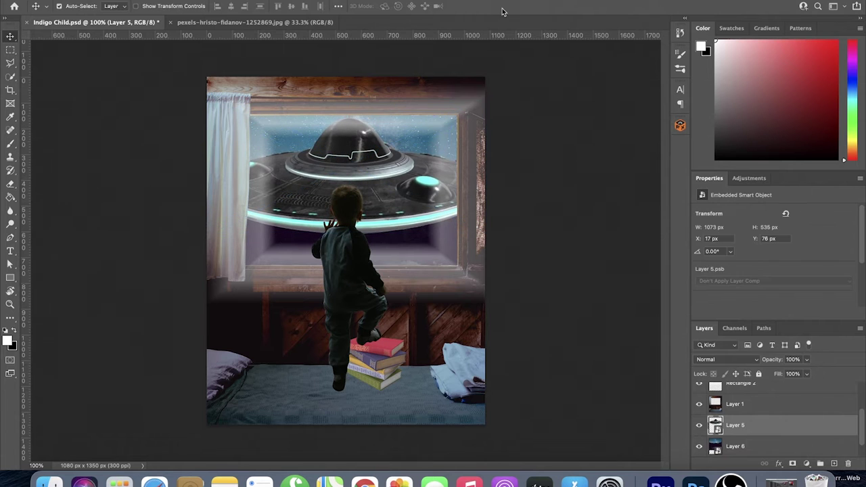
click(726, 359)
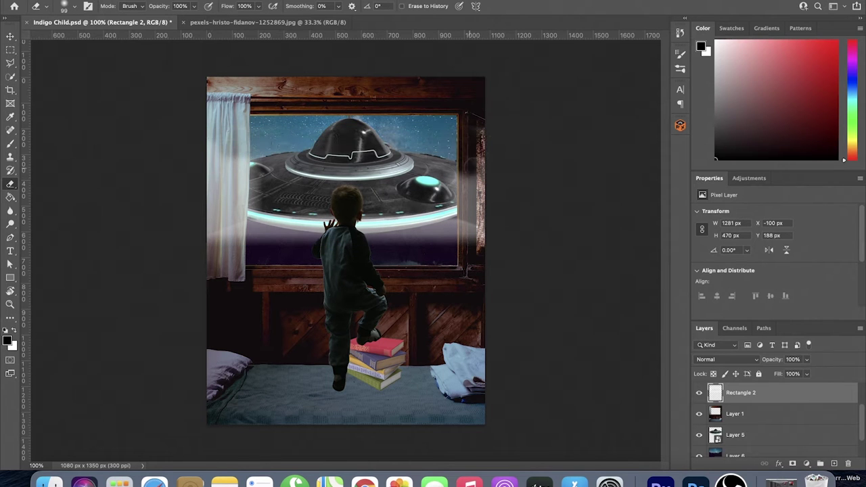
Step: Stretch the fog gradient taller, then shrink the UFO to about 77% and raise it
key(ctrl+t)
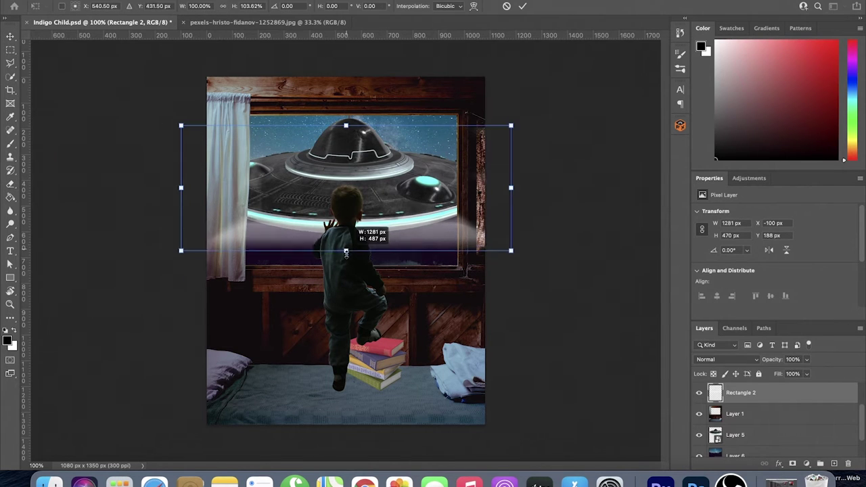
drag(346, 126, 346, 40)
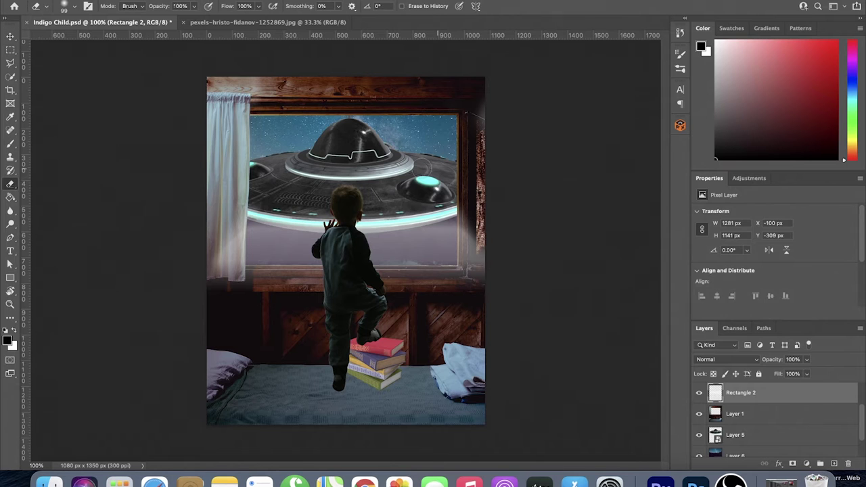
click(756, 435)
key(ctrl+t)
drag(510, 296, 477, 256)
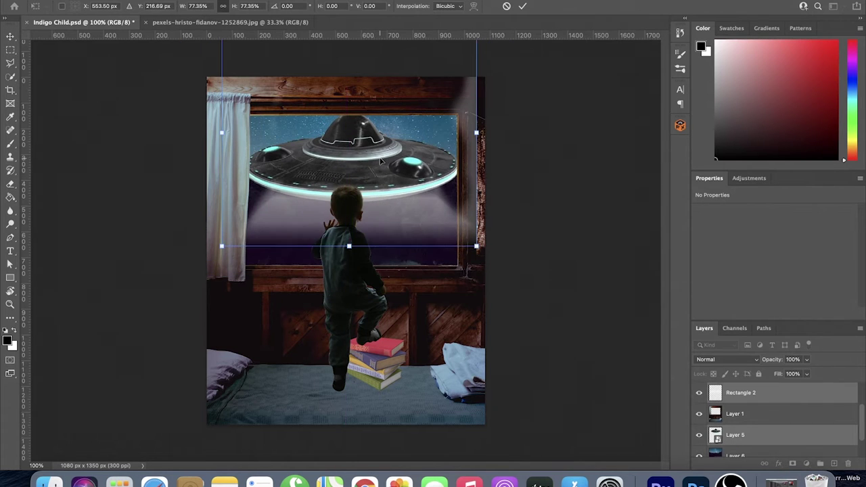
drag(400, 161, 416, 222)
key(Return)
Step: Narrow the fog rectangle from its left side and delete the starry sky layer
click(741, 393)
key(ctrl+t)
drag(200, 91, 218, 91)
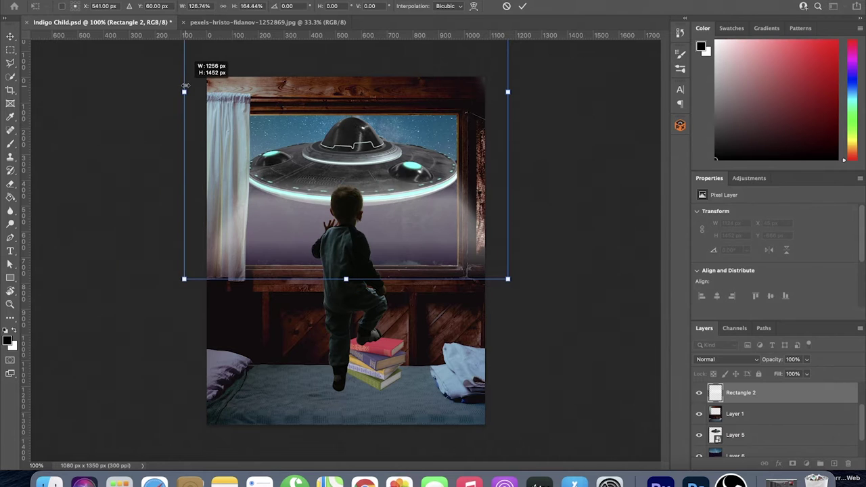
click(437, 129)
key(Delete)
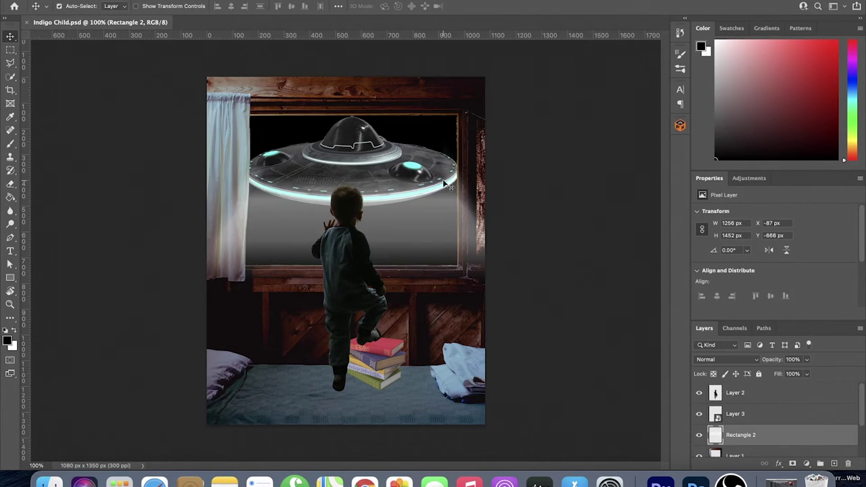
scroll(753, 423, down, 1)
key(ctrl+t)
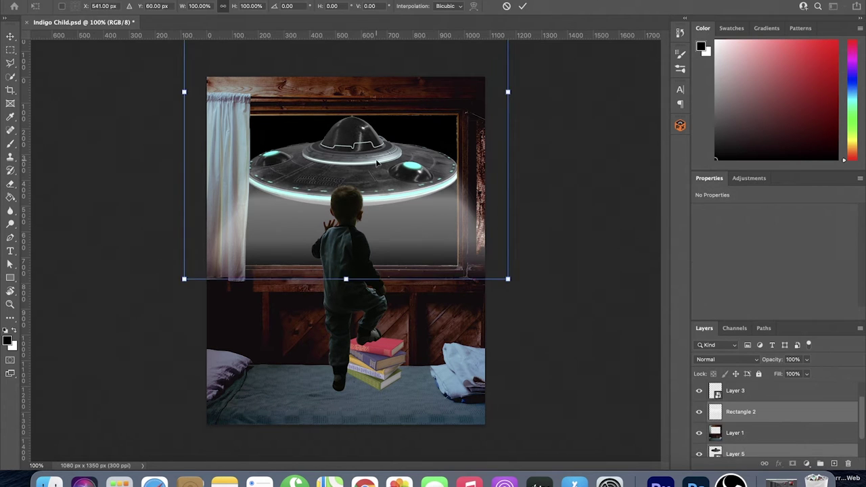
Step: Commit the fog rectangle transform, switch to the Eraser, and scroll the Pexels results
key(Return)
key(e)
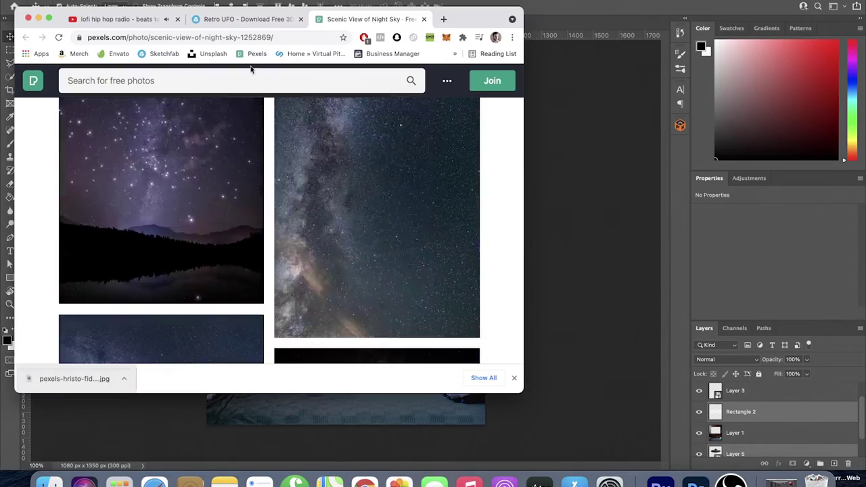
scroll(226, 309, down, 5)
scroll(226, 309, down, 5)
scroll(226, 309, down, 5)
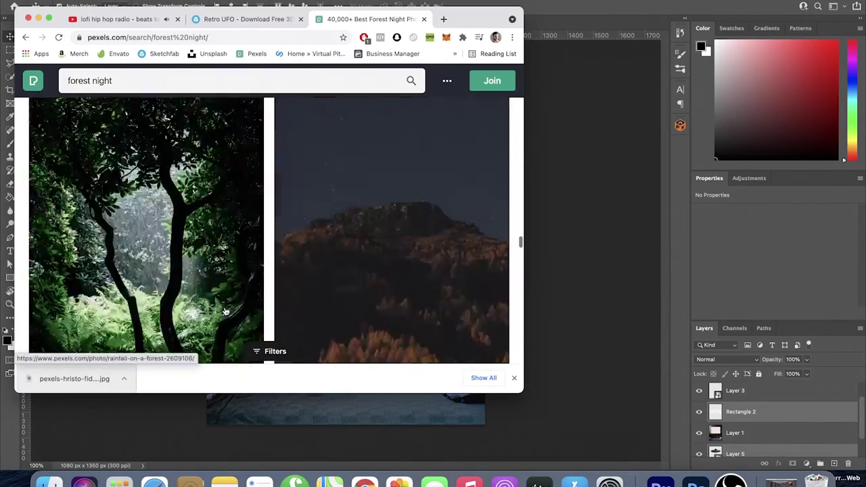
Step: Search Pexels for 'dark forest' and pick the foggy leafless-woodland photo
click(108, 80)
text(dark forest)
key(Return)
scroll(285, 243, down, 5)
scroll(284, 243, down, 5)
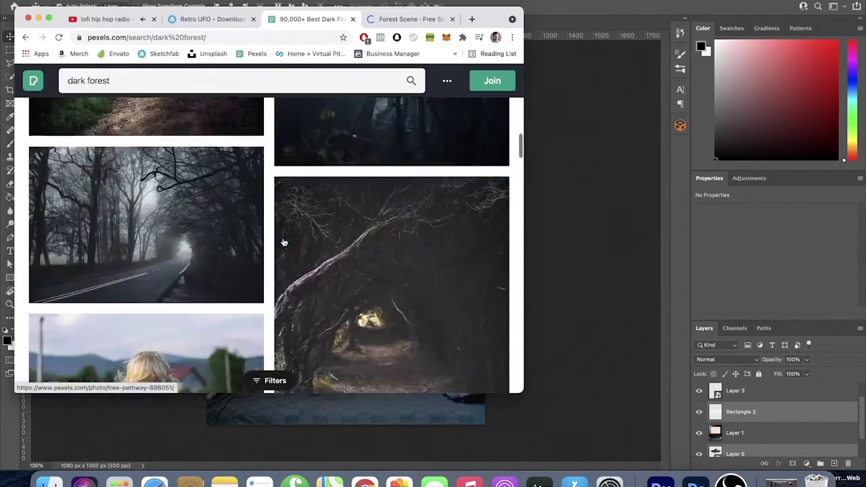
scroll(284, 242, down, 5)
right_click(102, 246)
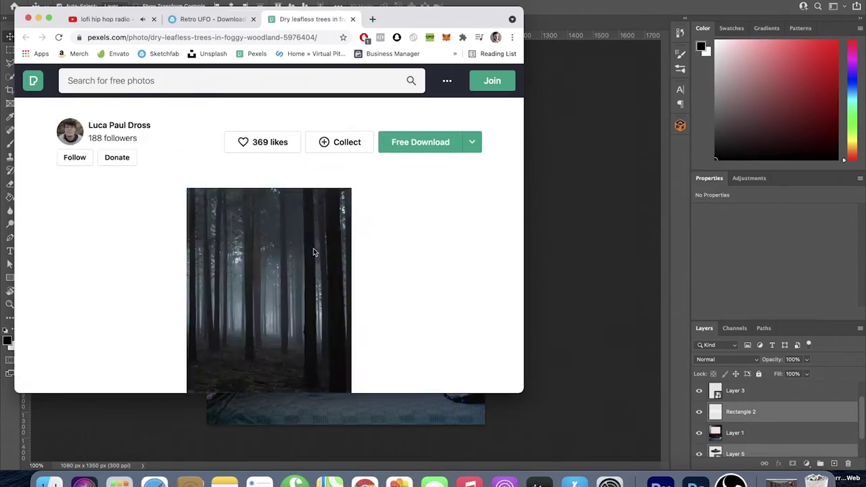
key(super+m)
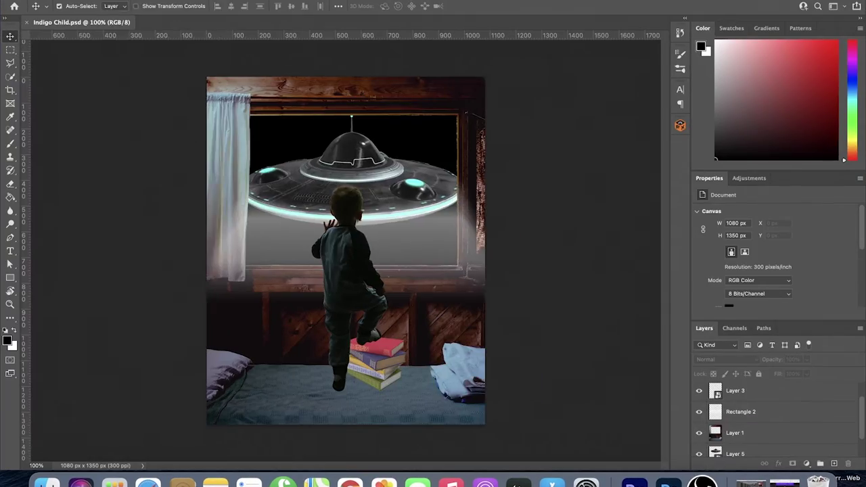
Step: Open the forest photo and scale it to about 27% behind the window
key(super+o)
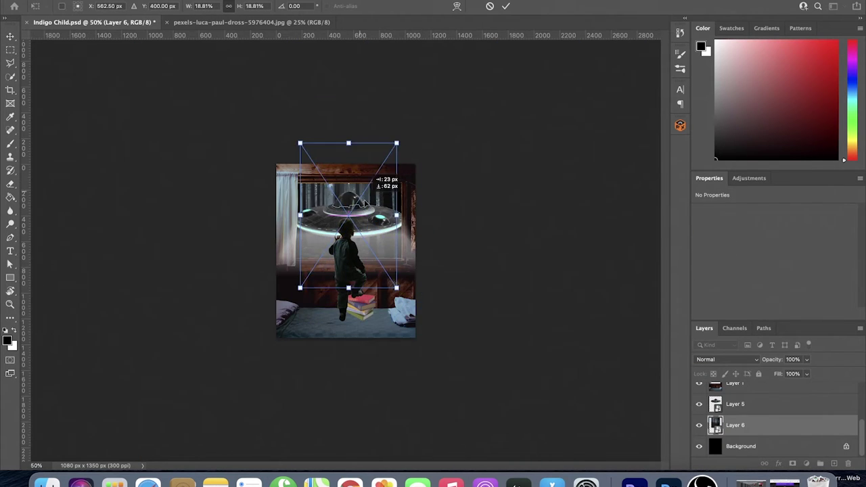
key(super+equal)
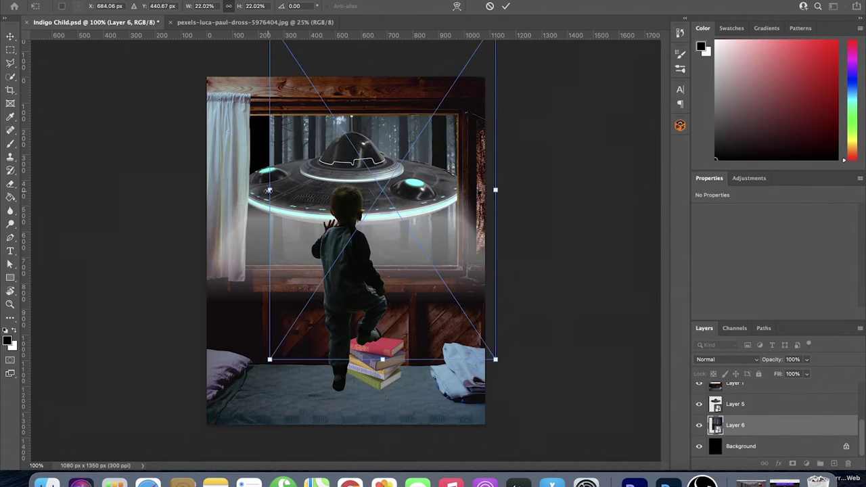
drag(310, 132, 428, 137)
key(Return)
key(ctrl+t)
right_click(458, 261)
key(Escape)
key(Return)
Step: Darken the forest with a clipped Hue/Saturation adjustment at lightness -53
click(749, 178)
click(718, 216)
right_click(778, 425)
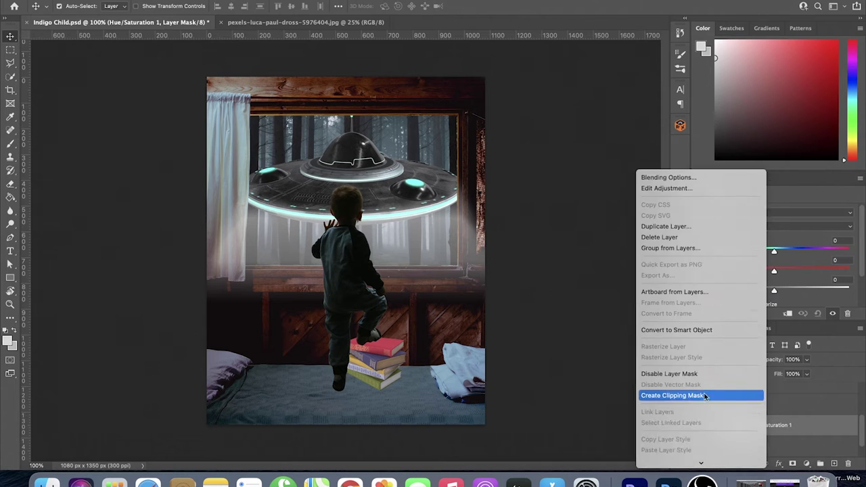
click(673, 393)
mouse_move(774, 290)
mouse_down()
mouse_move(734, 290)
mouse_move(746, 292)
mouse_up()
right_click(769, 430)
key(Escape)
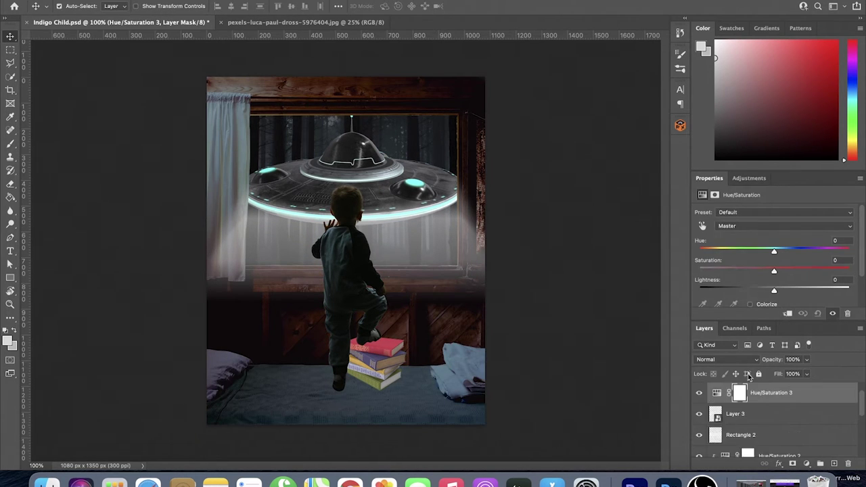
Step: Darken the UFO with a clipped Hue/Saturation at lightness -38, delete its mask, add a new layer
key(alt+comma)
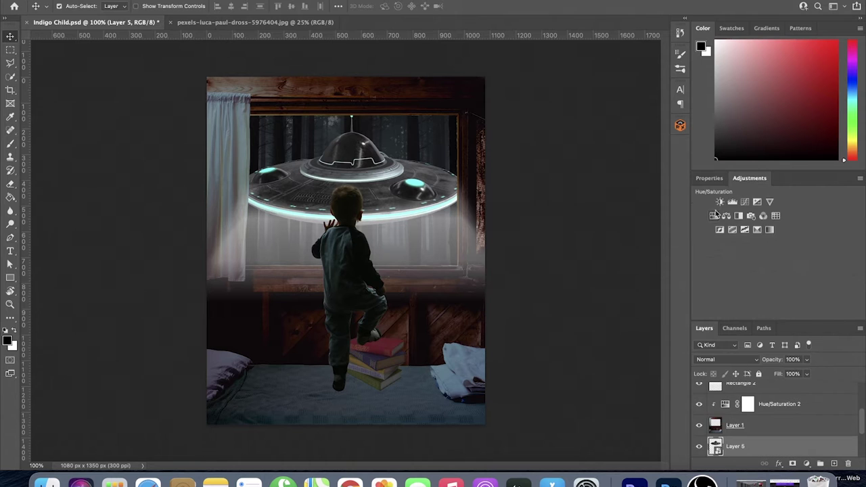
click(716, 211)
right_click(774, 405)
click(677, 418)
drag(775, 290, 746, 292)
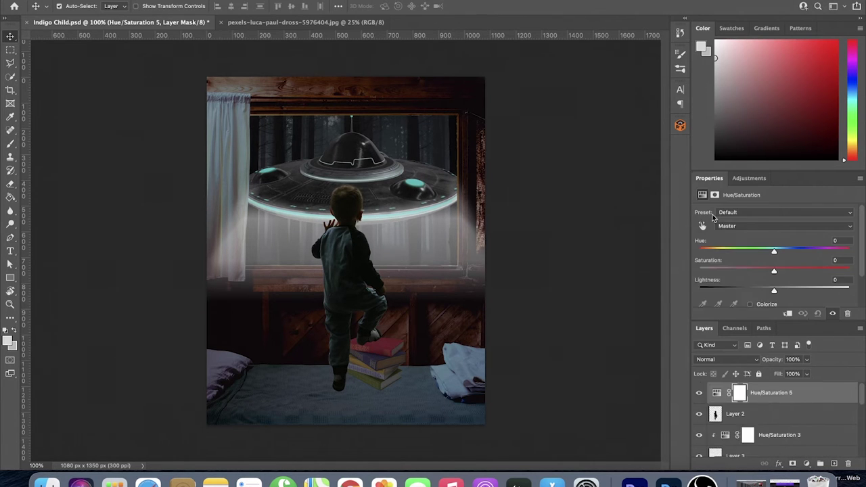
right_click(772, 393)
click(677, 418)
click(849, 464)
click(463, 152)
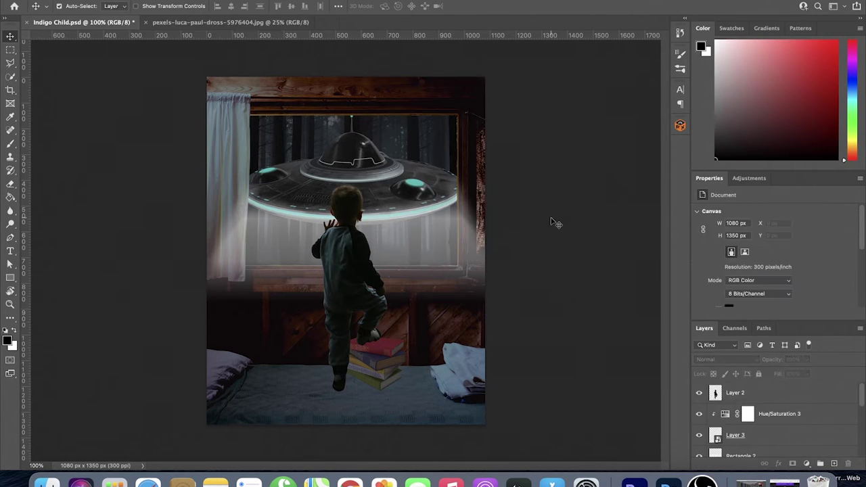
key(ctrl+shift+alt+n)
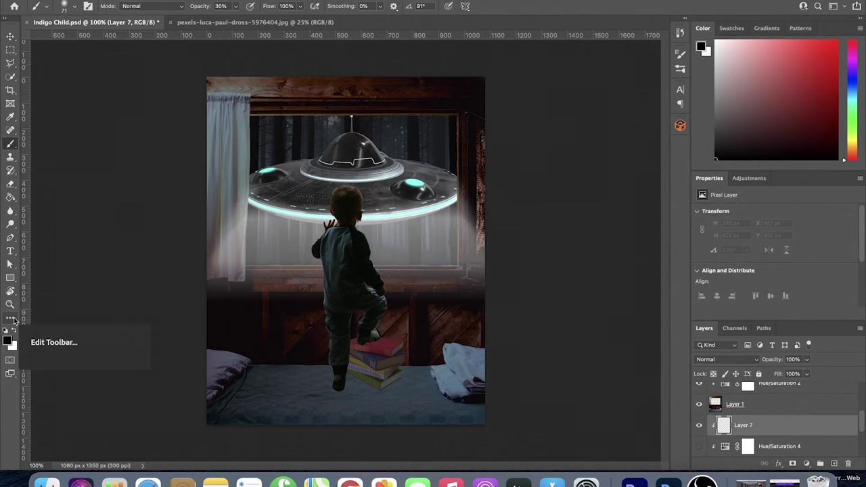
Step: Pick a light cyan colour, paint glow on the UFO dome, and create Layer 8
click(7, 340)
click(672, 217)
click(763, 151)
drag(419, 181, 412, 183)
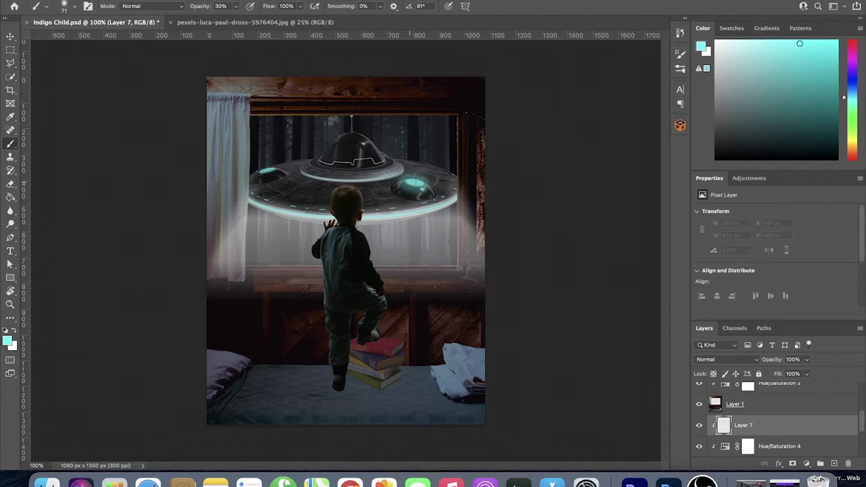
scroll(778, 420, up, 2)
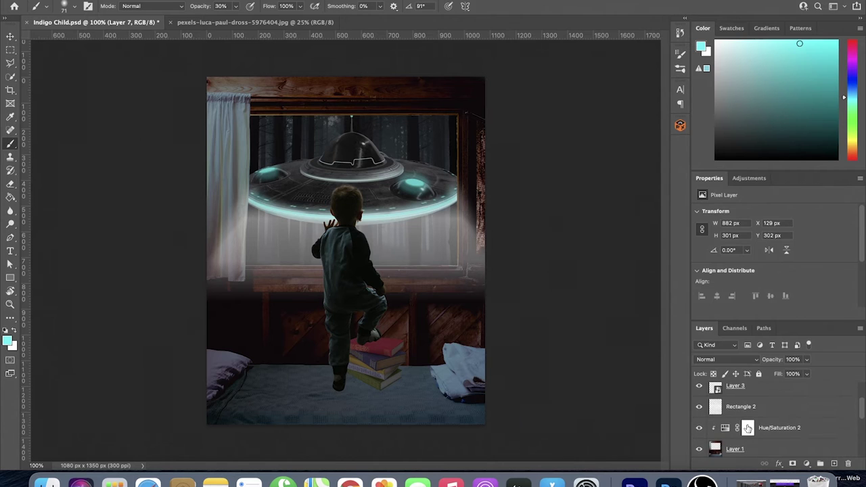
key(ctrl+alt+g)
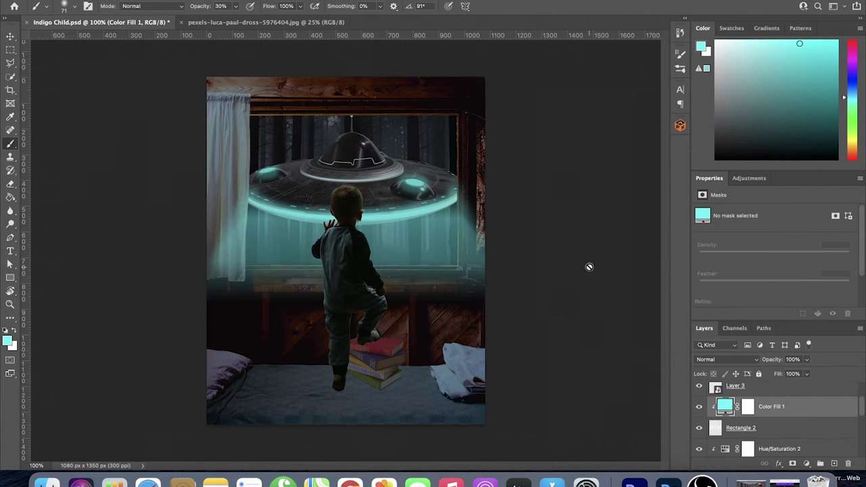
scroll(721, 406, down, 3)
click(722, 390)
scroll(758, 406, down, 3)
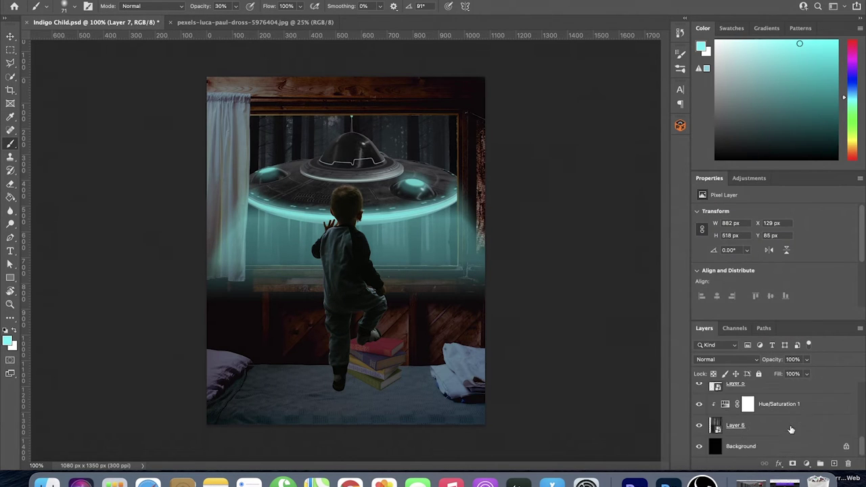
click(761, 407)
Step: Wash cyan over the lower image with a 1040 brush and set Layer 8 to 32% opacity
click(64, 6)
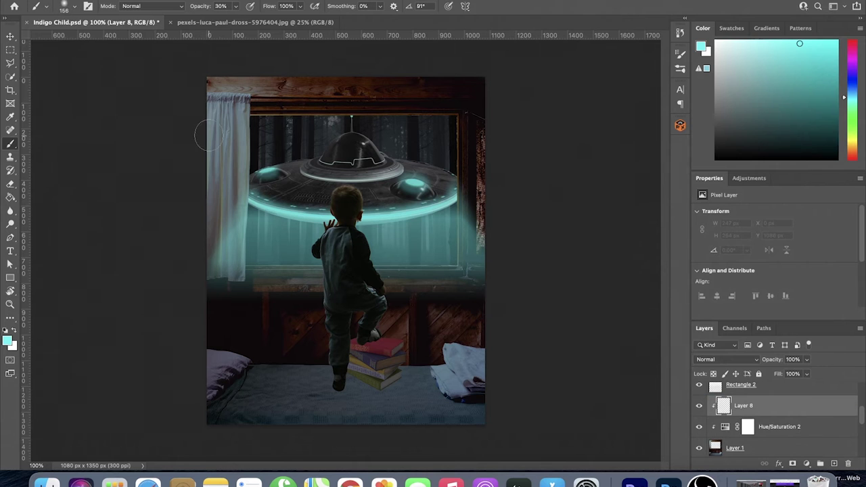
drag(304, 379, 484, 381)
key(ctrl+z)
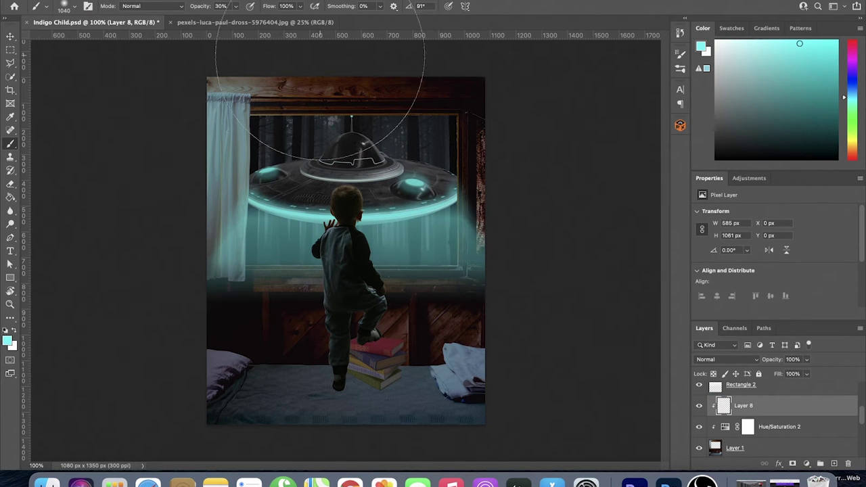
drag(290, 87, 492, 128)
key(ctrl+z)
key(ctrl+minus)
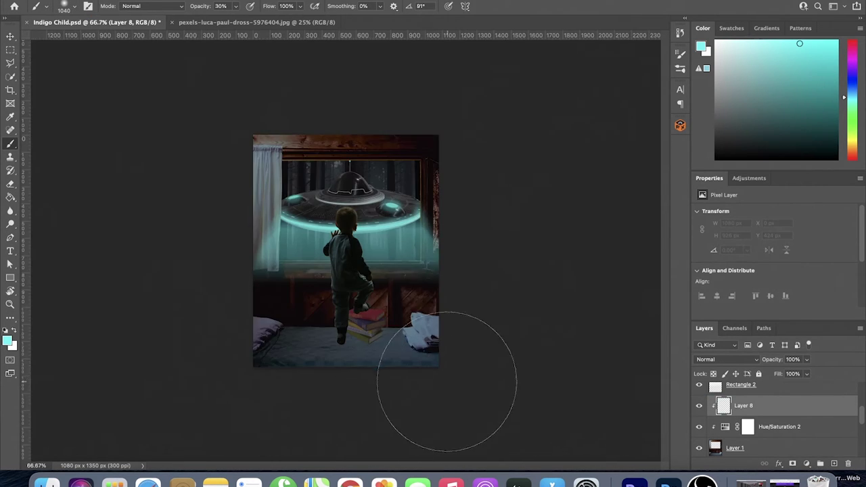
drag(434, 325, 271, 318)
drag(781, 374, 775, 370)
Step: Erase the cyan wash from the lower wooden wall at 100% zoom
key(e)
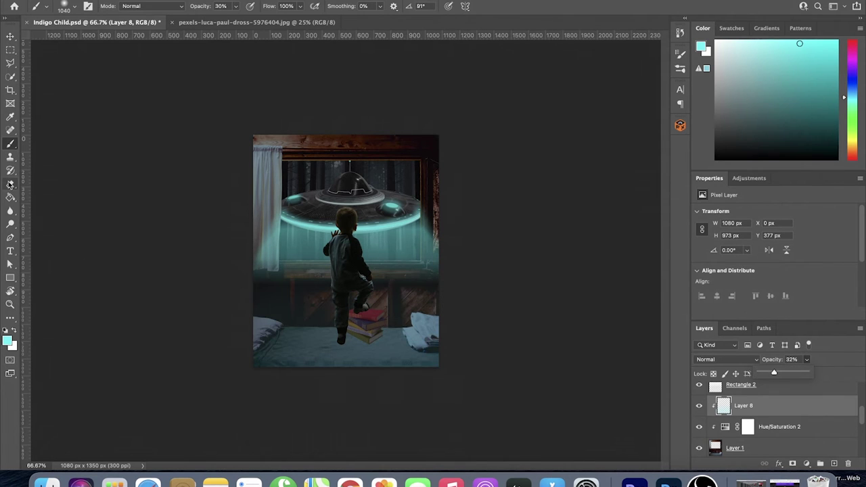
click(64, 6)
key(ctrl+plus)
drag(261, 333, 339, 369)
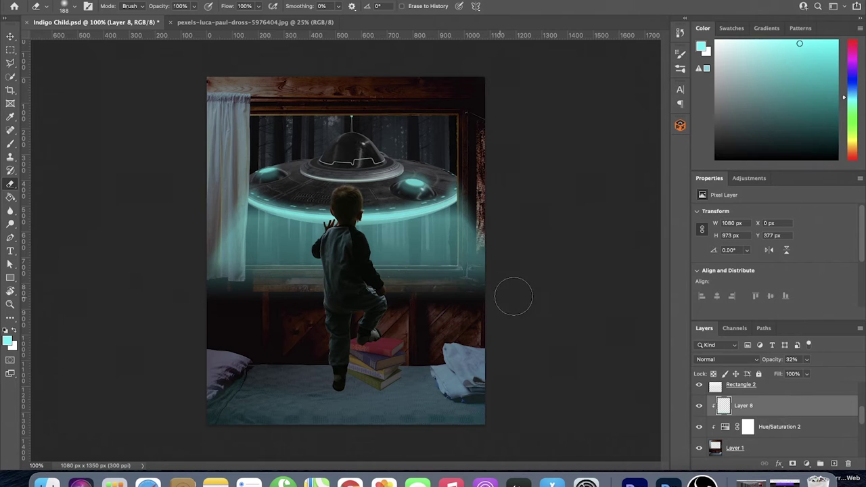
Step: Save the composite, close the stock photo, and lower Layer 1's highlights with Shadows/Highlights
key(v)
key(ctrl+s)
key(Return)
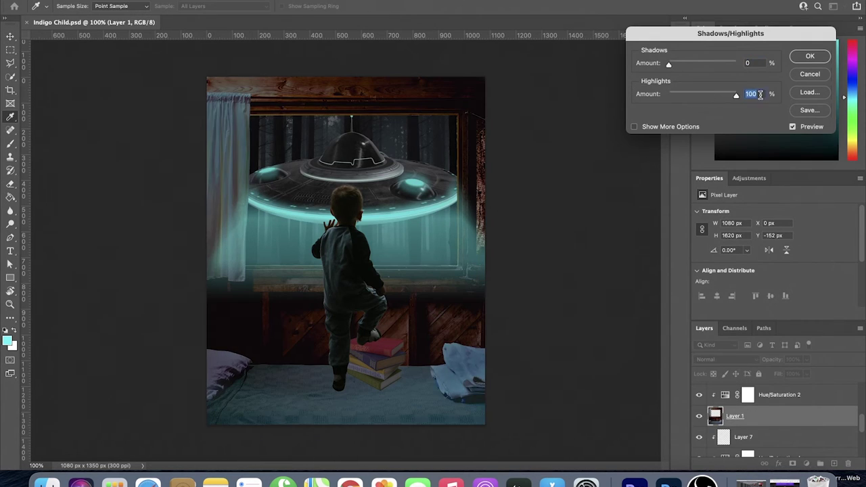
click(687, 95)
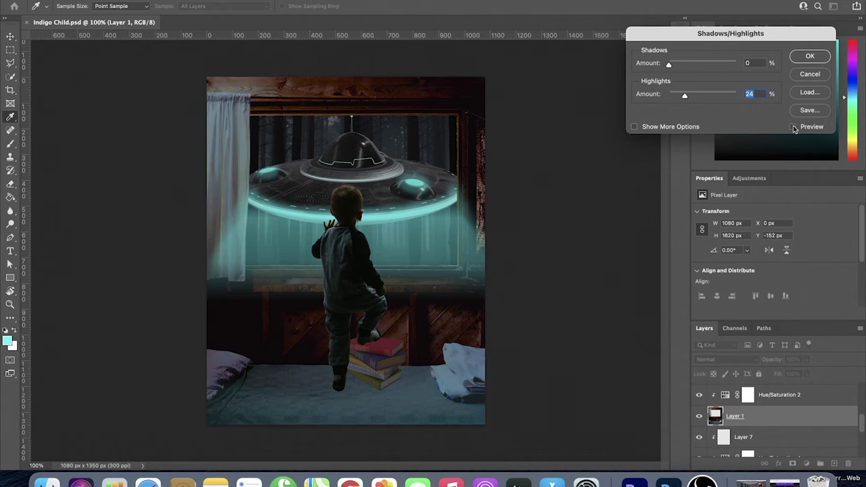
click(811, 56)
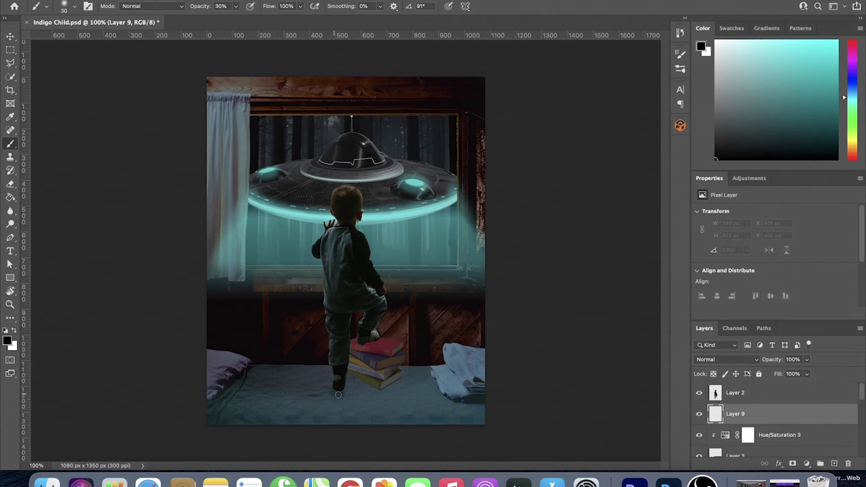
Step: Paint soft dark shadows under the child's foot and the book stack, erasing the excess
scroll(346, 412, up, 2)
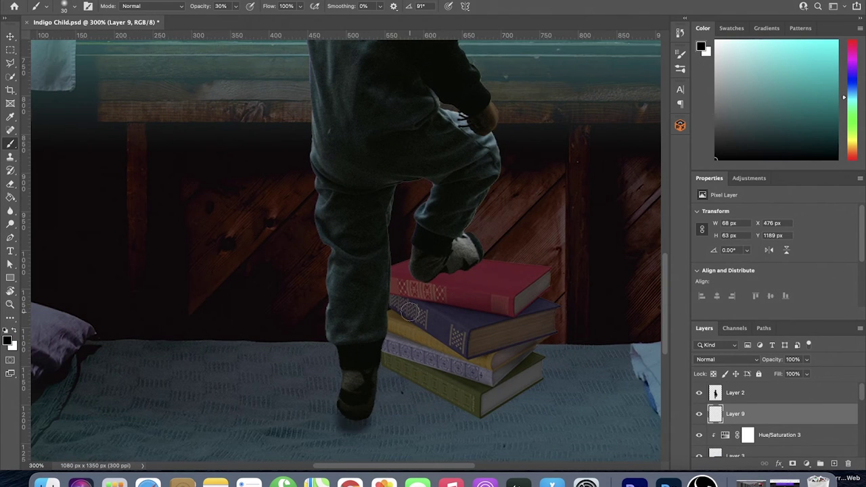
key(ctrl+1)
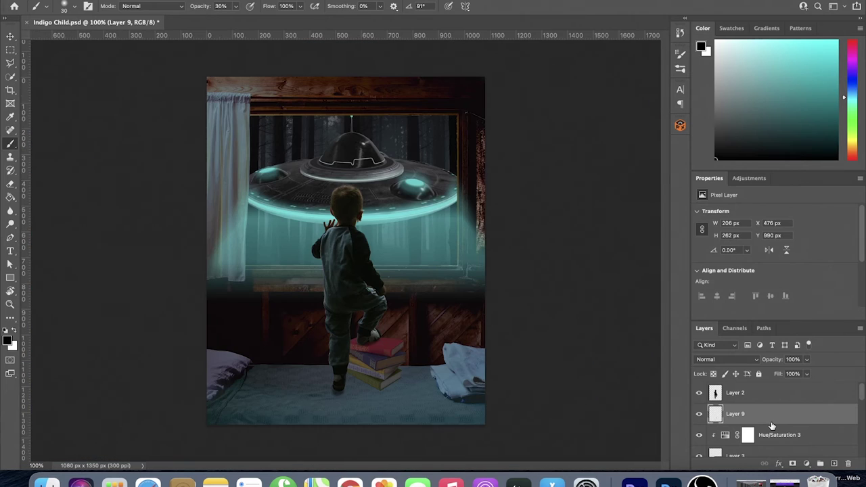
click(10, 37)
scroll(352, 419, up, 2)
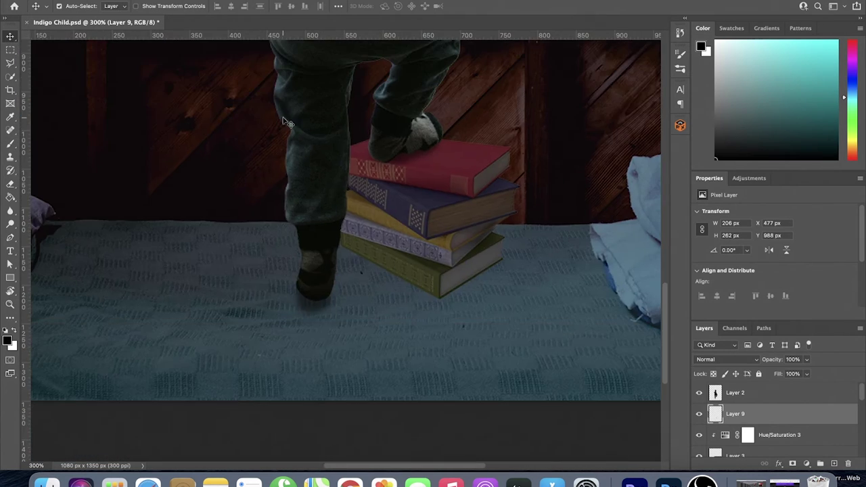
key(e)
drag(291, 369, 441, 214)
scroll(101, 218, down, 2)
key(b)
scroll(345, 271, up, 2)
scroll(365, 290, up, 1)
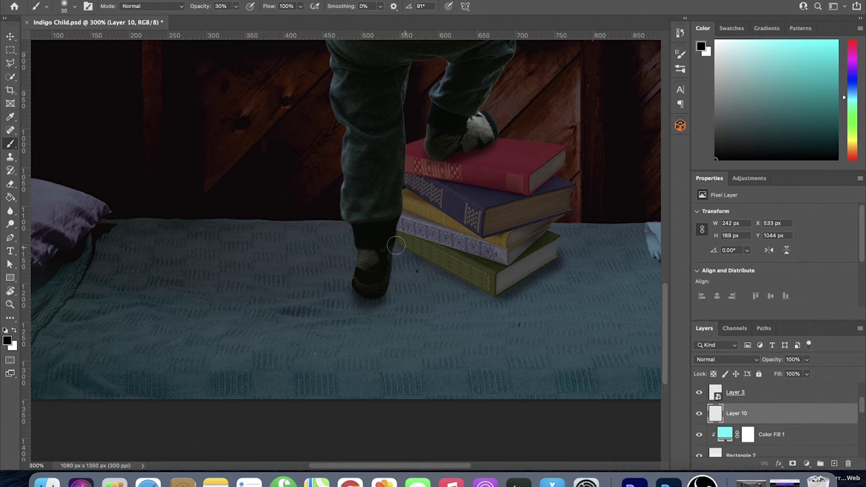
key(ctrl+1)
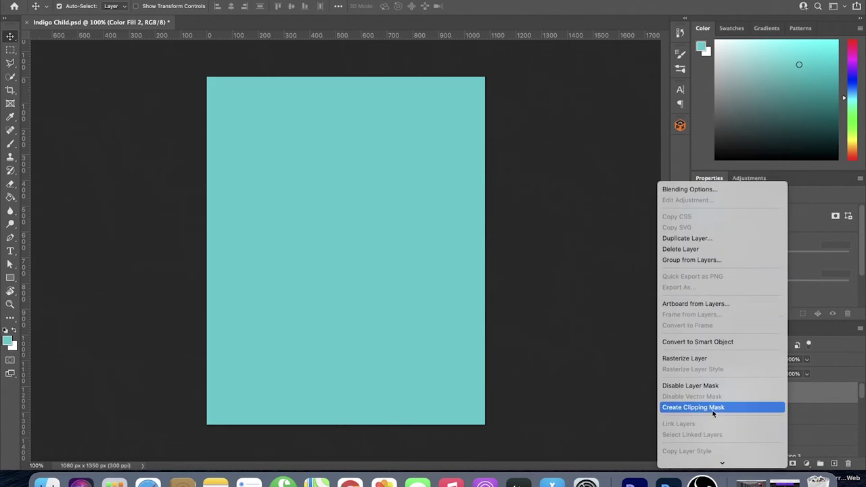
Step: Clip the cyan Color Fill 2 to the child layer and set it to Multiply
click(713, 408)
click(728, 359)
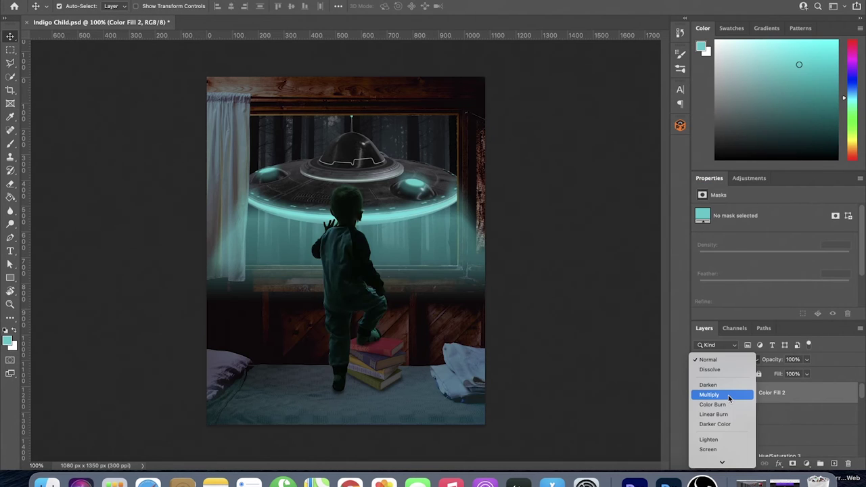
click(716, 412)
Step: Try a Levels adjustment on the child, delete it, and add a Photo Filter instead
click(768, 420)
click(749, 178)
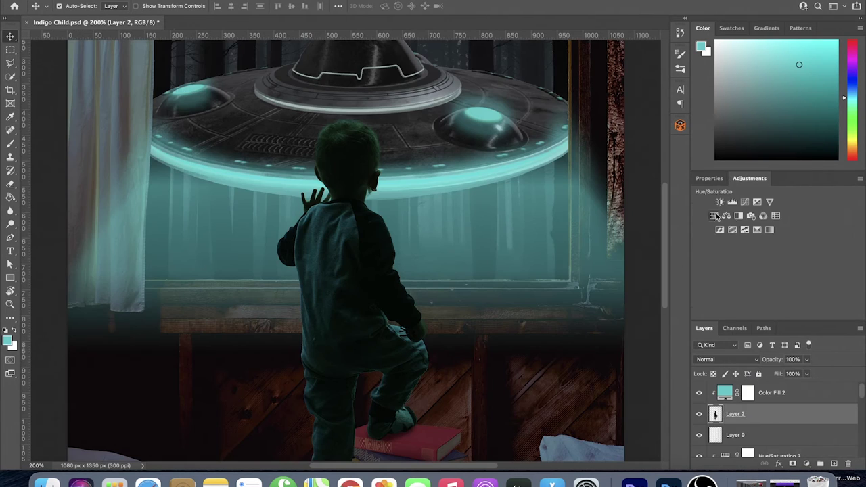
click(733, 202)
drag(848, 288, 823, 291)
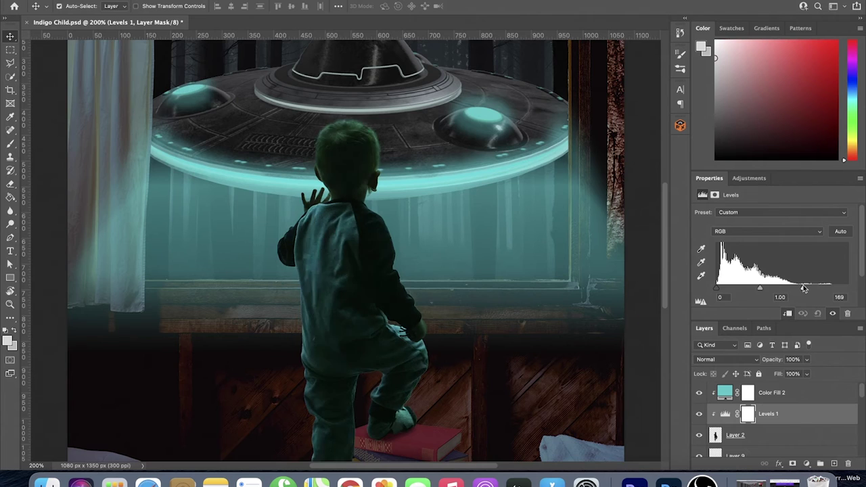
key(ctrl+1)
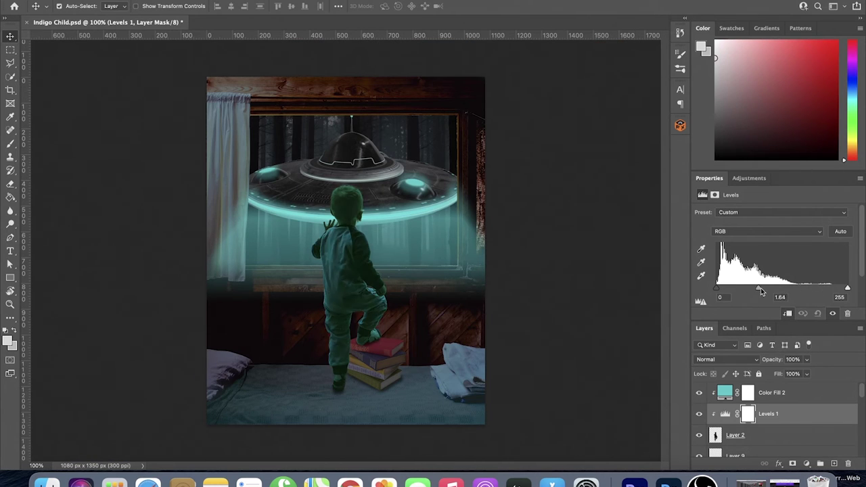
click(849, 464)
key(Return)
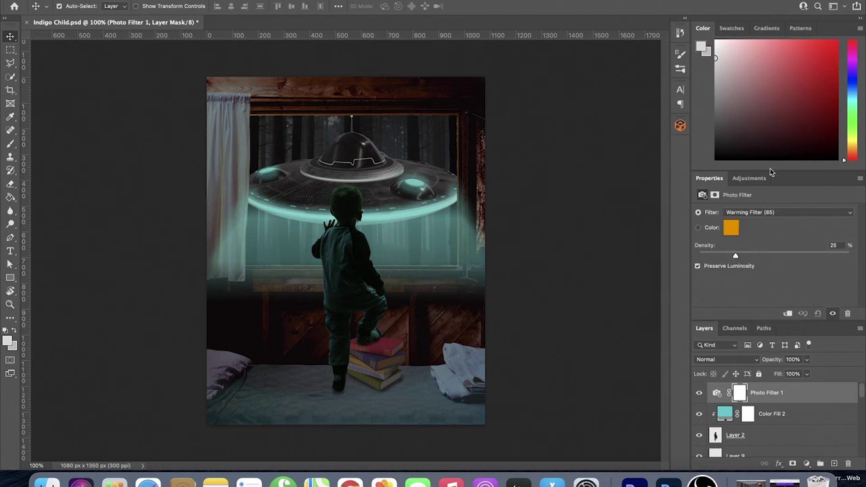
click(763, 181)
click(759, 225)
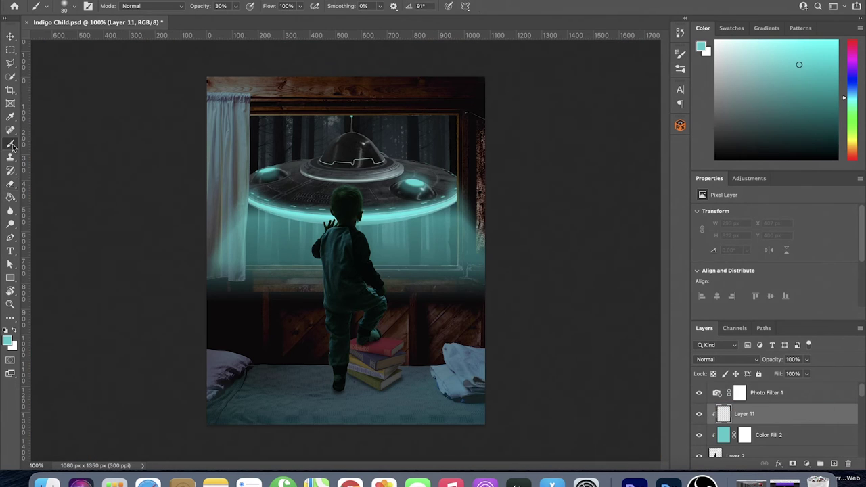
Step: Reset colours to black, enlarge the brush, and set Black & White 1 to Soft Light
key(d)
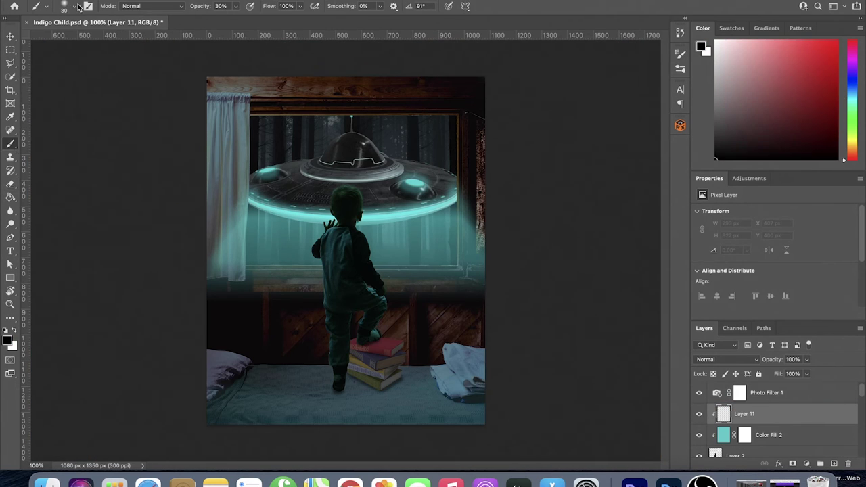
click(46, 6)
key(Return)
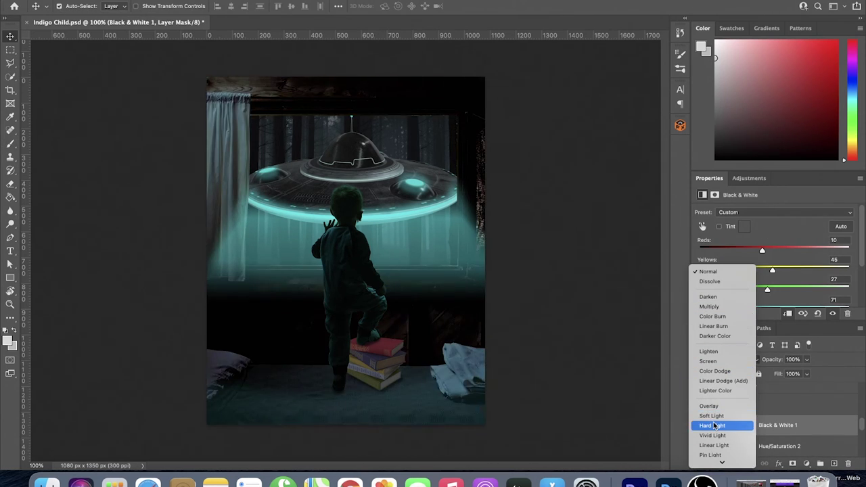
click(712, 416)
click(743, 404)
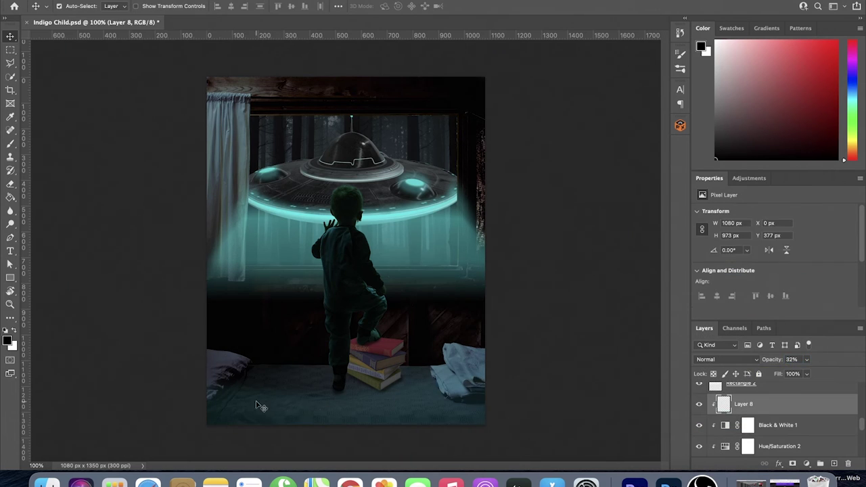
click(699, 405)
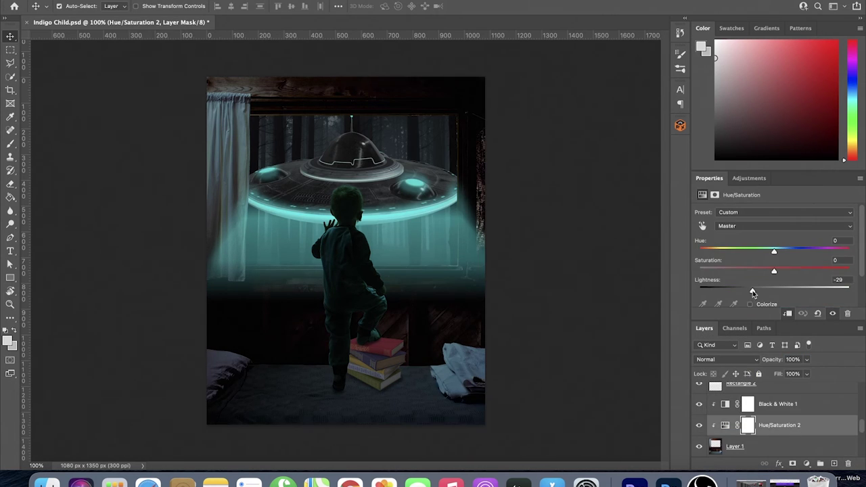
Step: Lower the Lightness on Hue/Saturation 2 and 3 to darken the room
click(729, 406)
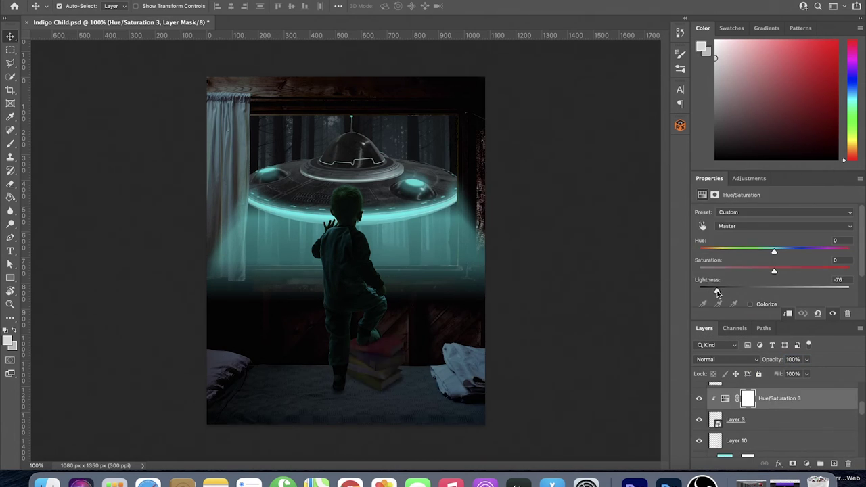
click(569, 383)
click(726, 418)
key(e)
scroll(344, 394, up, 5)
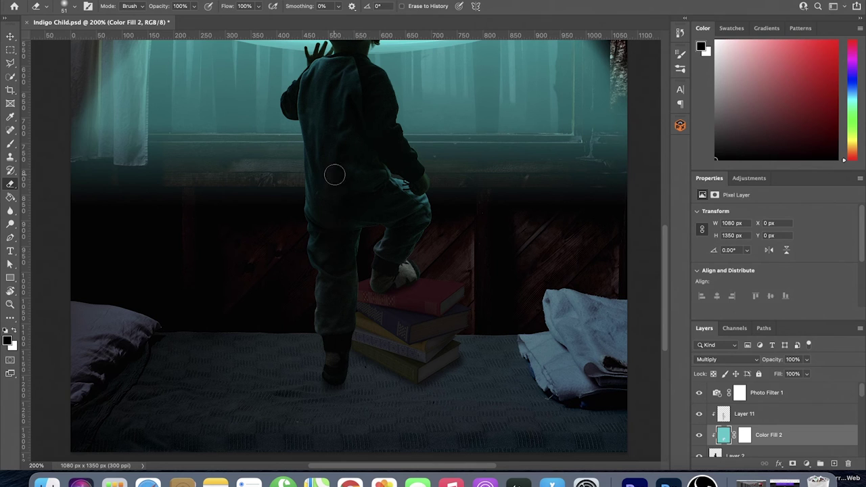
key(ctrl+1)
Step: Add Hue/Saturation 5, set Photo Filter 1 to teal at 100% density, and move it just above Hue/Saturation 1
click(682, 34)
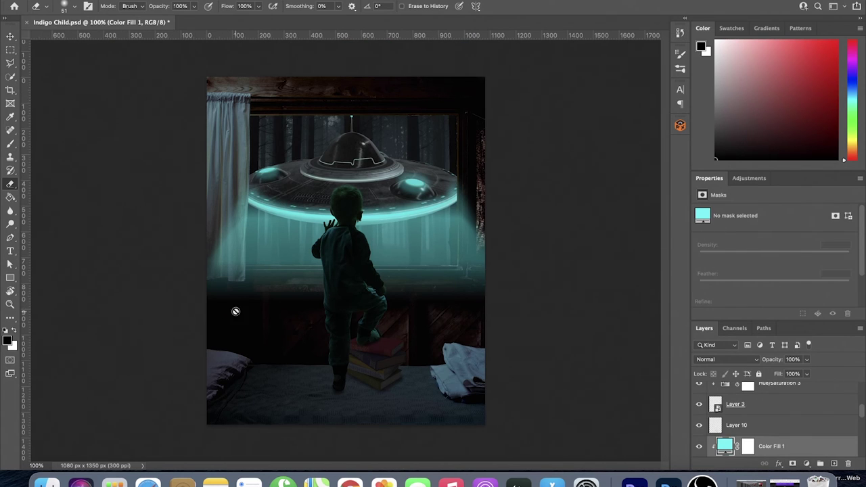
click(749, 178)
click(766, 261)
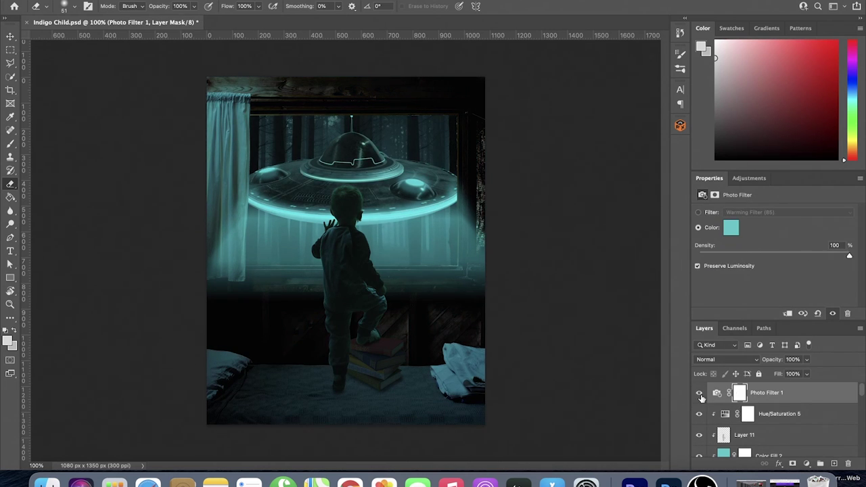
click(701, 398)
drag(769, 402, 769, 406)
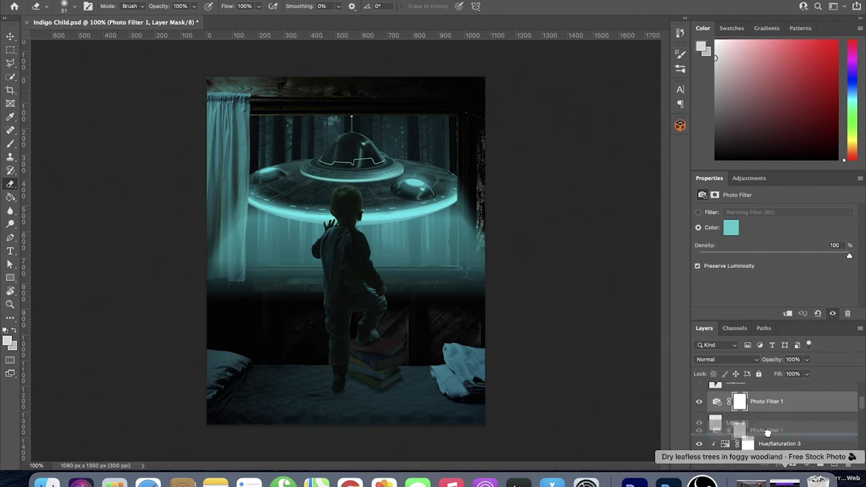